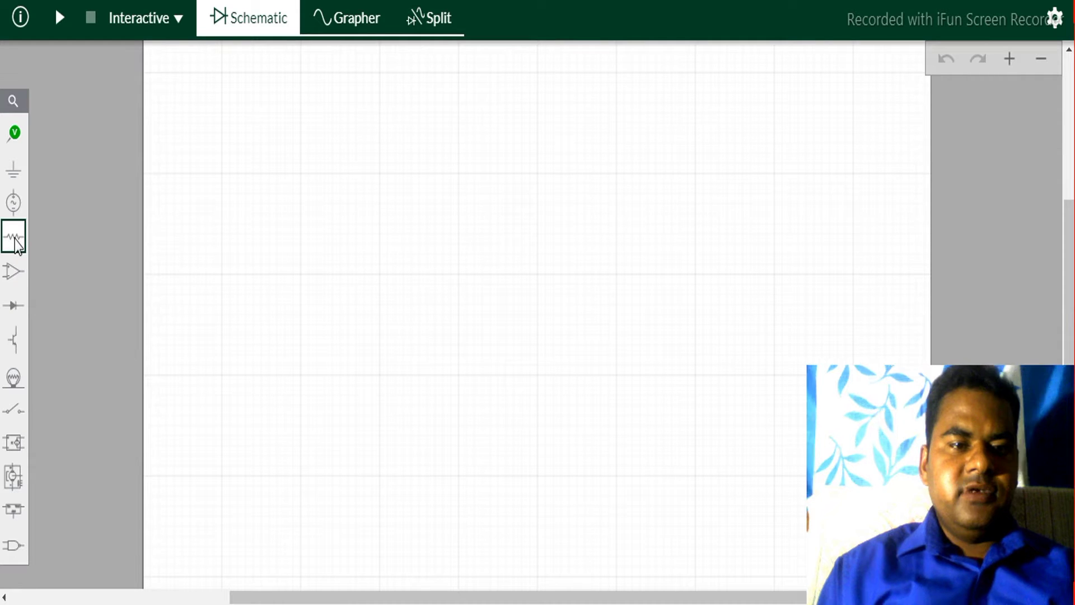
Place a resistor horizontally in the upper part of the empty schematic.
{"action": "left_click", "coordinate": [15, 240]}
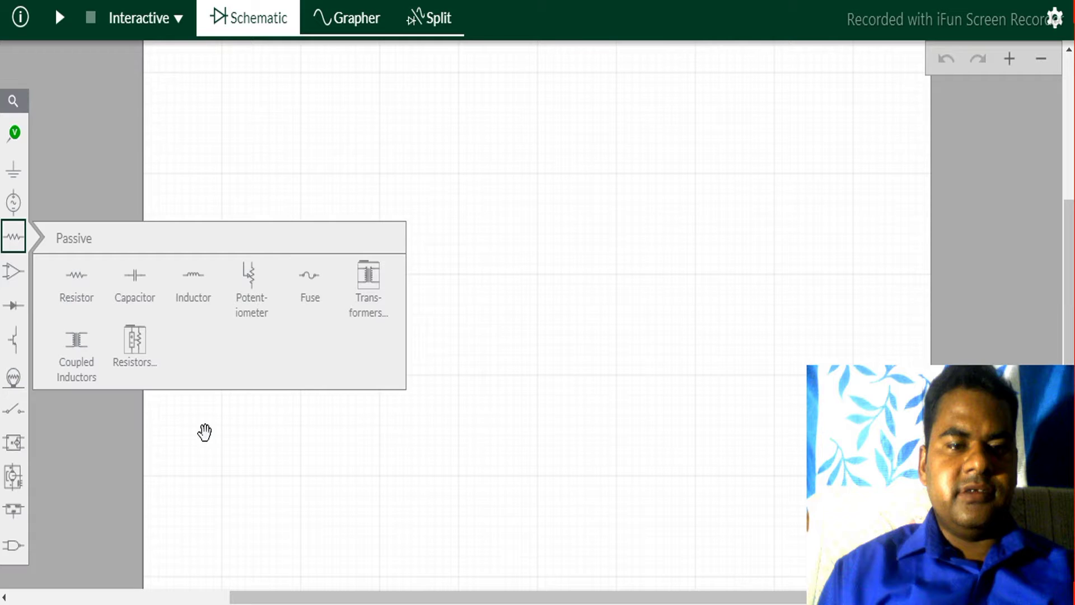
{"action": "left_click", "coordinate": [79, 299]}
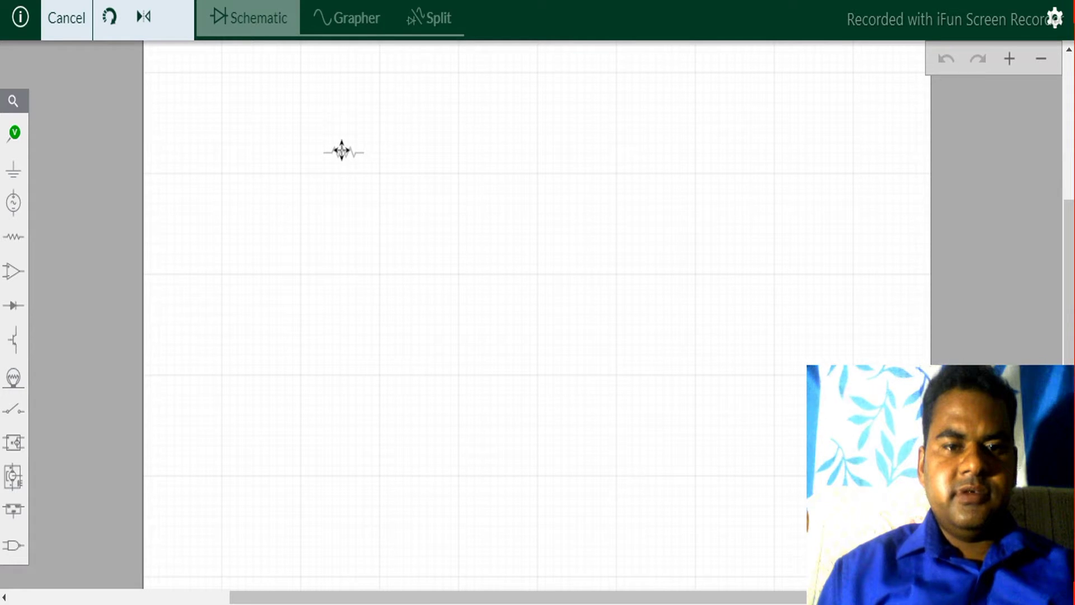
{"action": "left_click", "coordinate": [342, 150]}
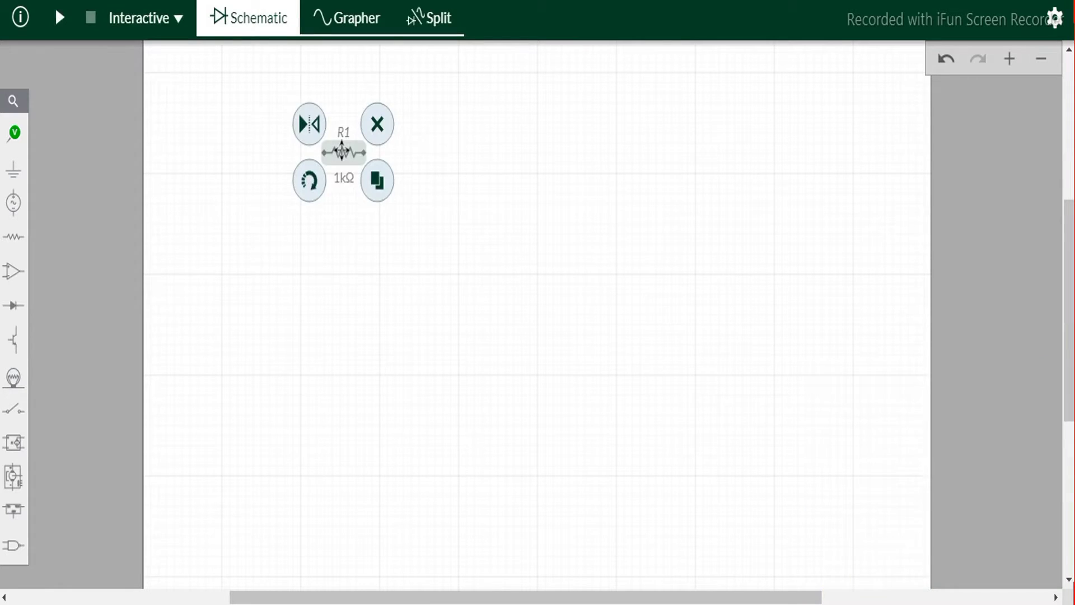
{"action": "left_click", "coordinate": [371, 265]}
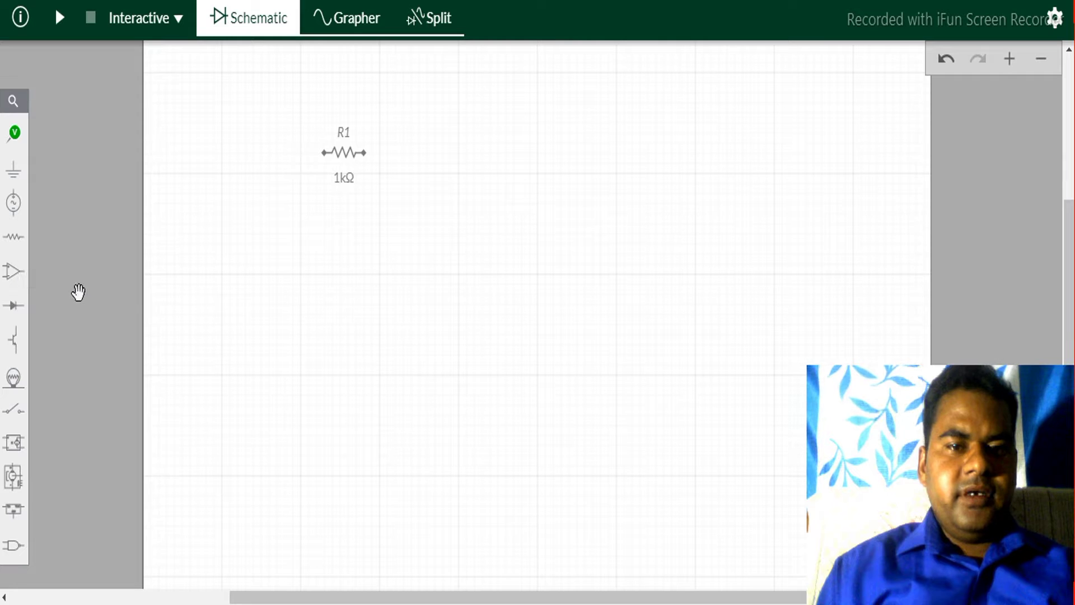
Place an inductor horizontally to the right of resistor R1, in line with it.
{"action": "left_click", "coordinate": [19, 242]}
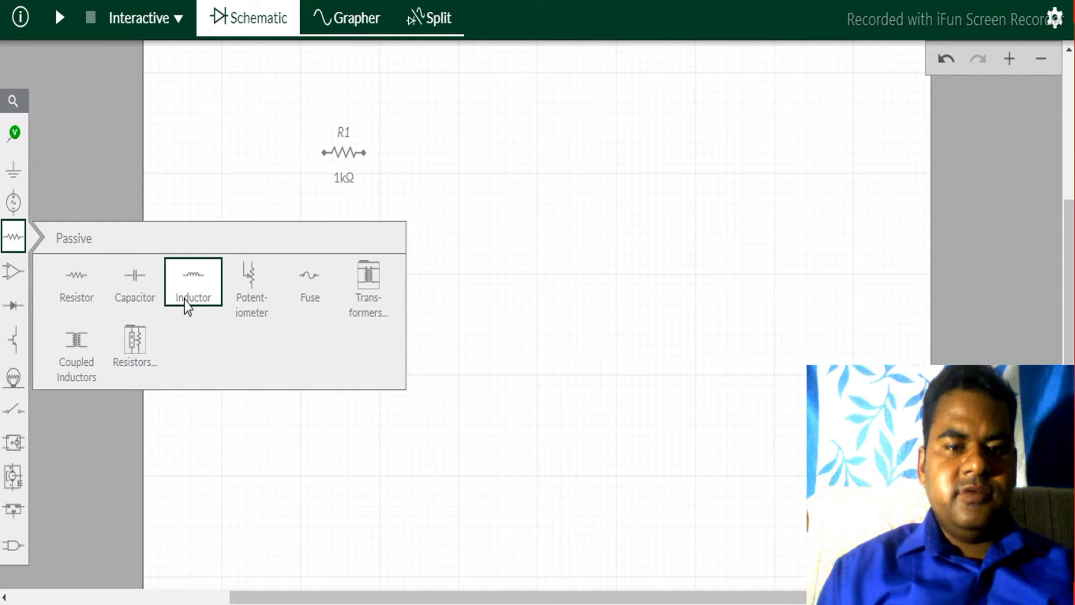
{"action": "key", "text": "l"}
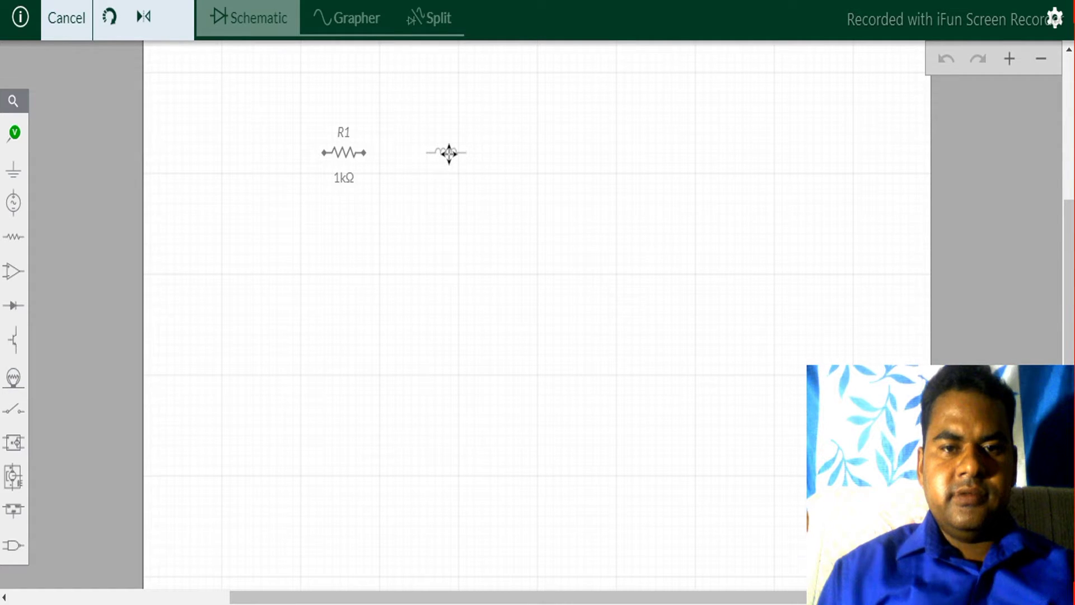
{"action": "left_click", "coordinate": [447, 152]}
{"action": "left_click", "coordinate": [477, 315]}
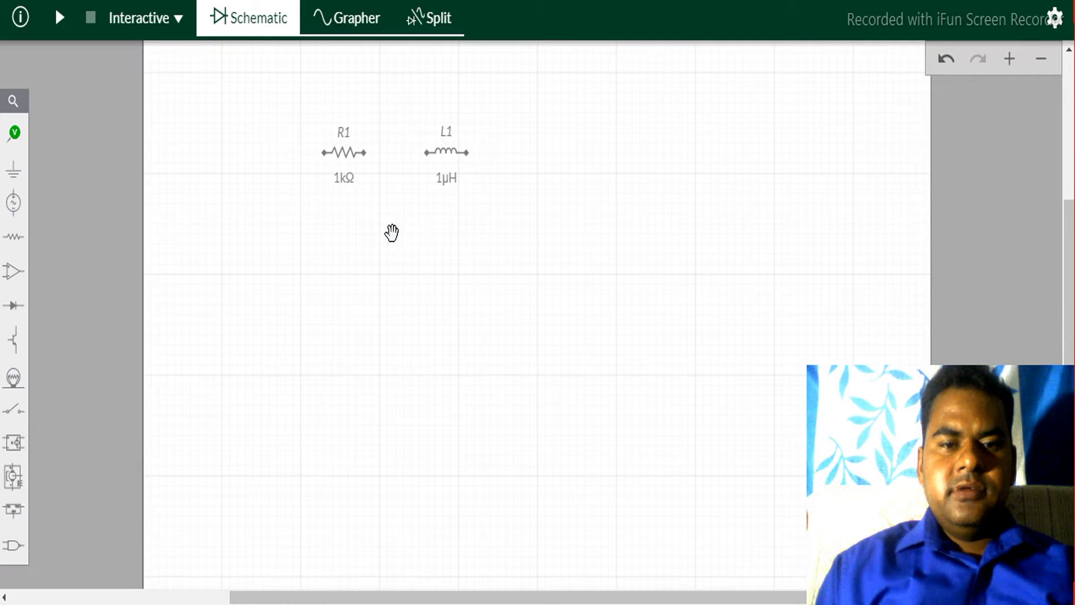
Set the resistance of resistor R1 to 50 Ω.
{"action": "left_click", "coordinate": [345, 183]}
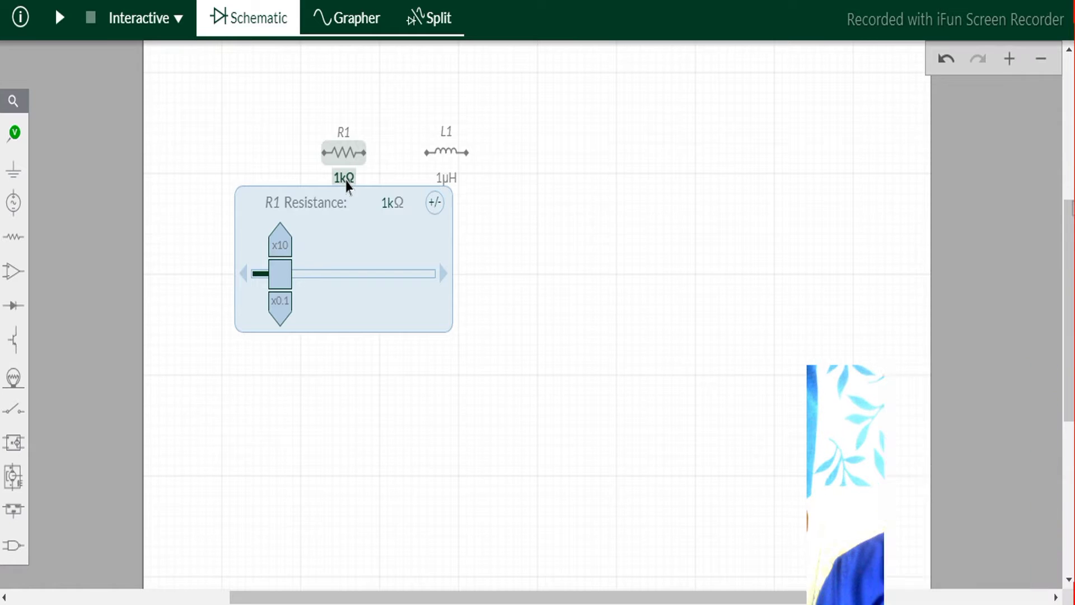
{"action": "double_click", "coordinate": [345, 183]}
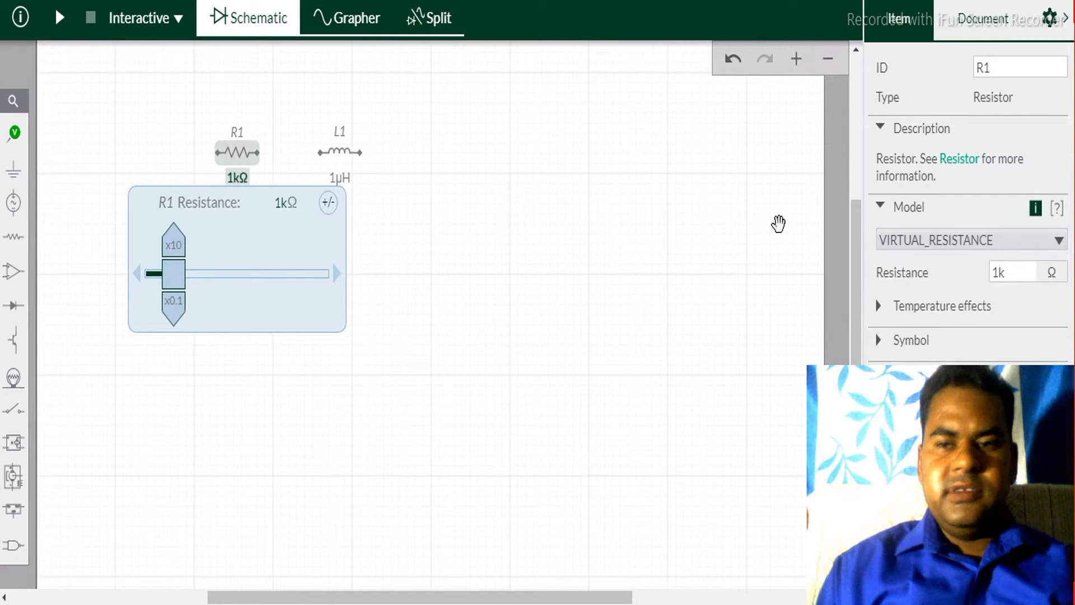
{"action": "left_click", "coordinate": [1010, 273]}
{"action": "double_click", "coordinate": [1009, 274]}
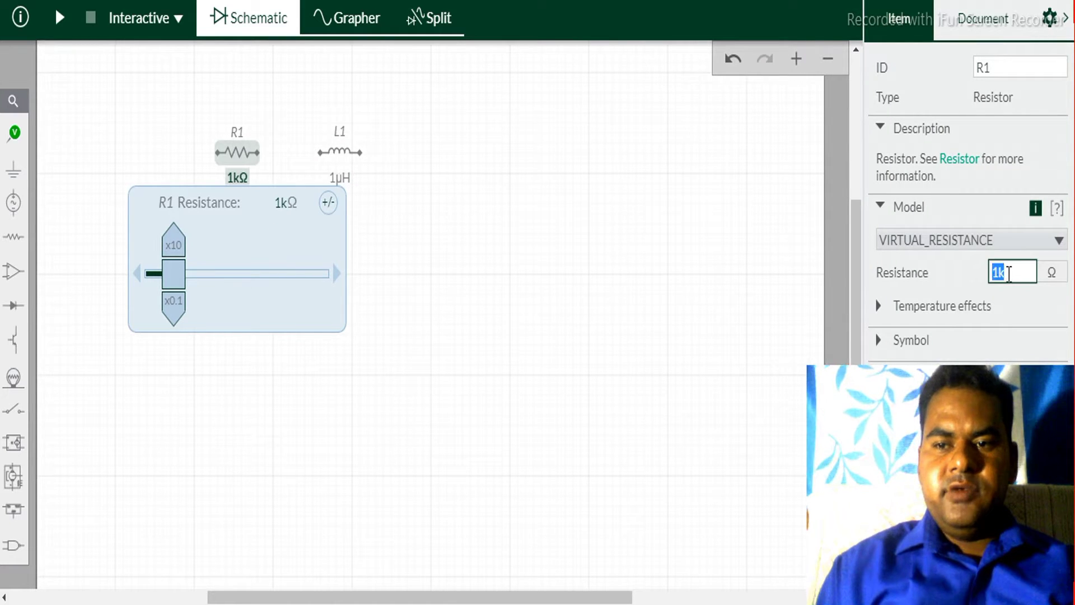
{"action": "type", "text": "50"}
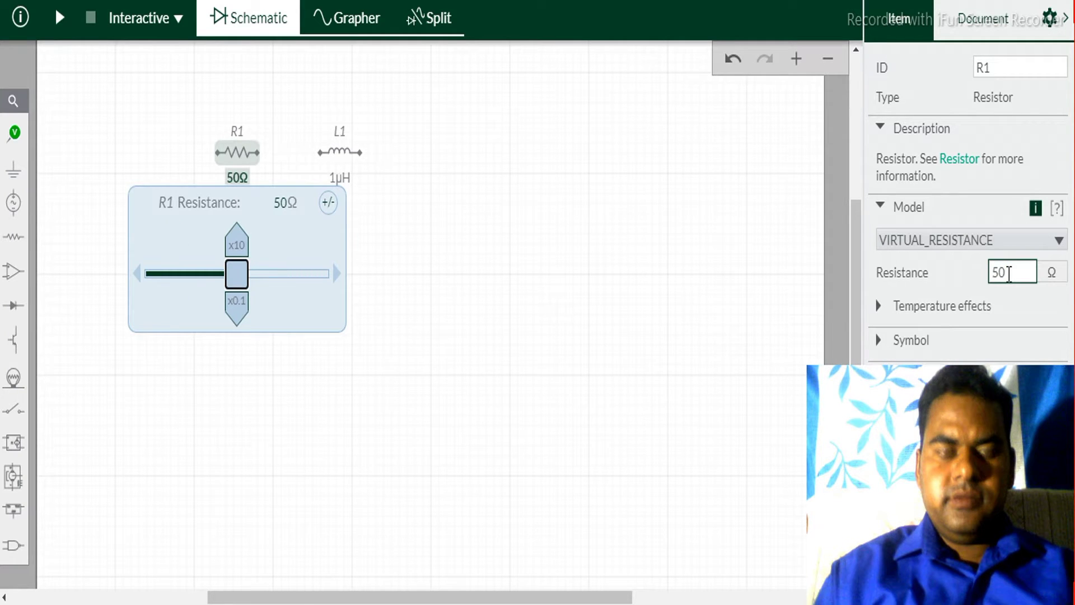
{"action": "left_click", "coordinate": [1055, 18]}
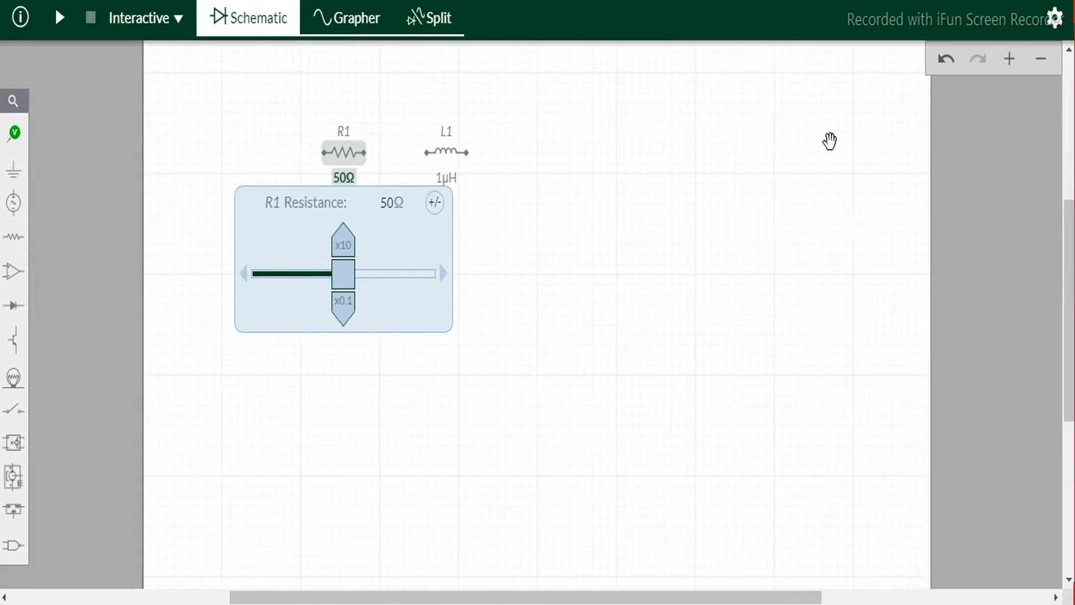
{"action": "left_click", "coordinate": [640, 327]}
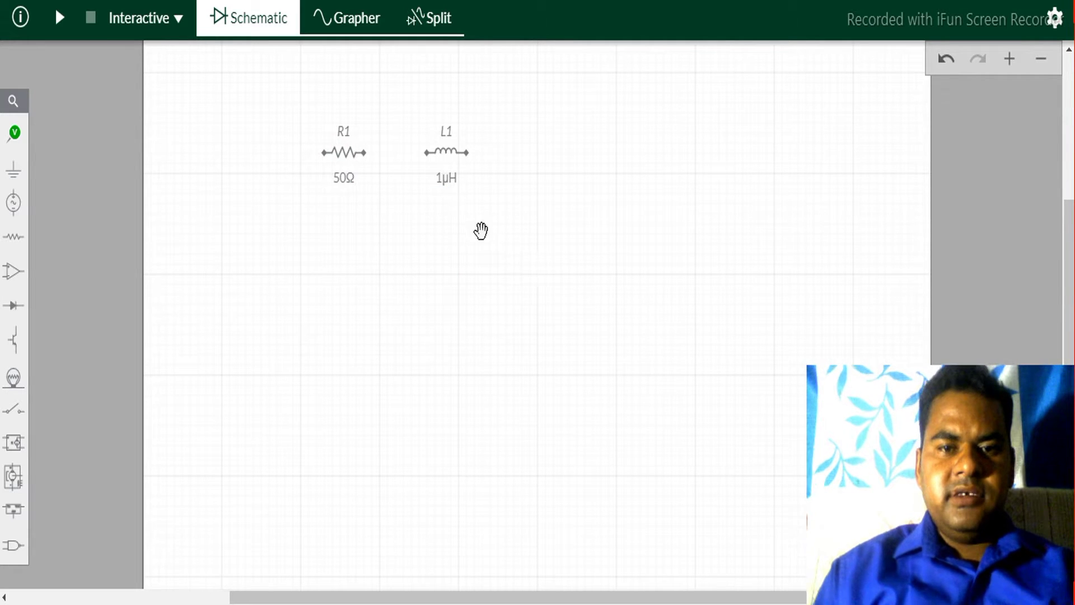
Set the inductance of inductor L1 to 10 mH.
{"action": "left_click", "coordinate": [447, 178]}
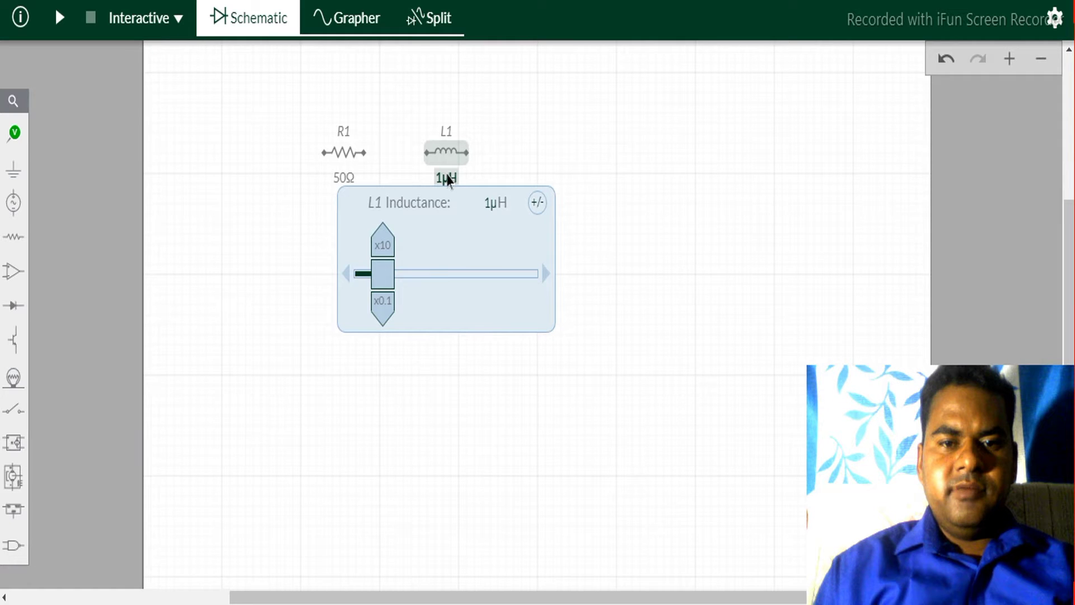
{"action": "left_click", "coordinate": [446, 178]}
{"action": "double_click", "coordinate": [1002, 272]}
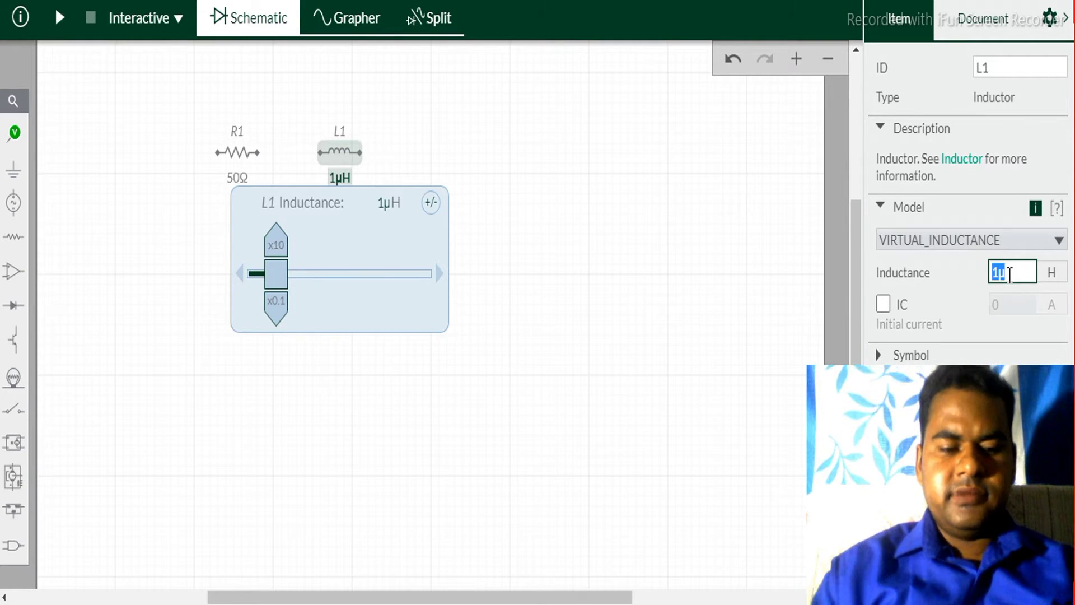
{"action": "type", "text": "10"}
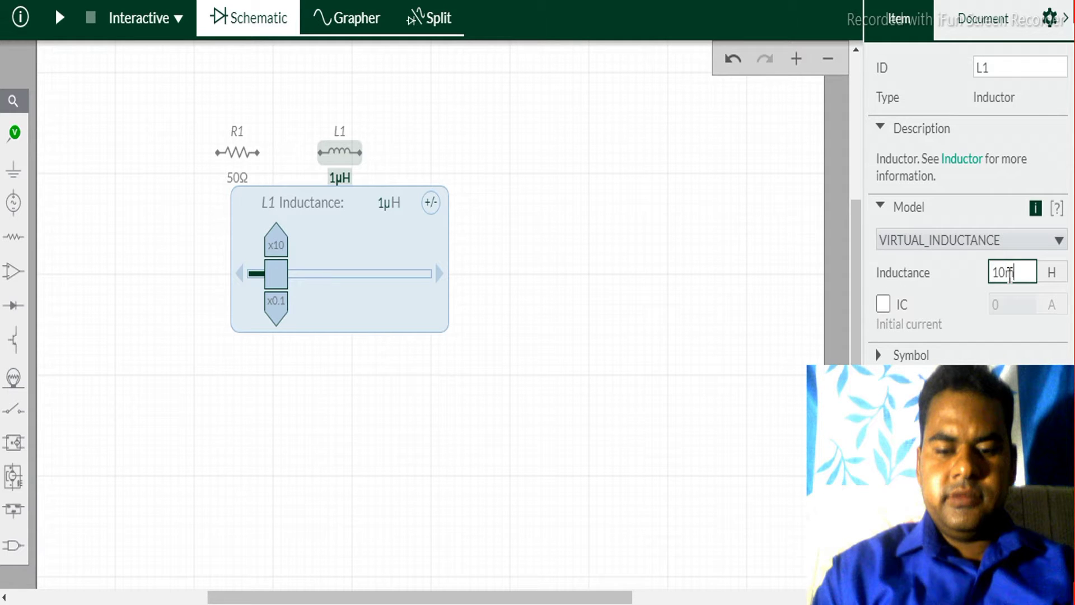
{"action": "type", "text": "m"}
{"action": "key", "text": "Return"}
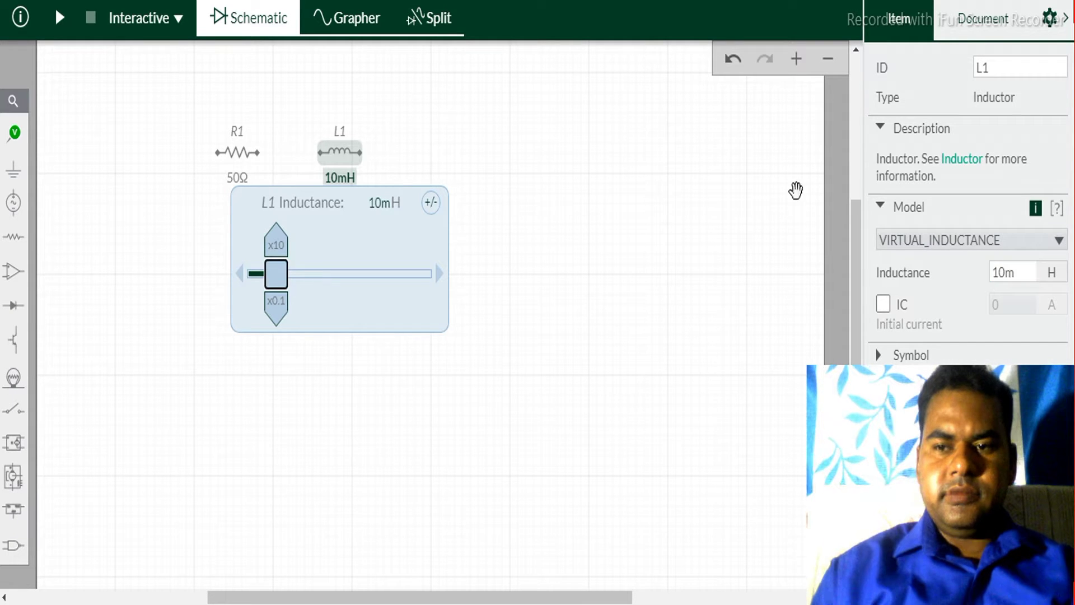
{"action": "left_click", "coordinate": [758, 200]}
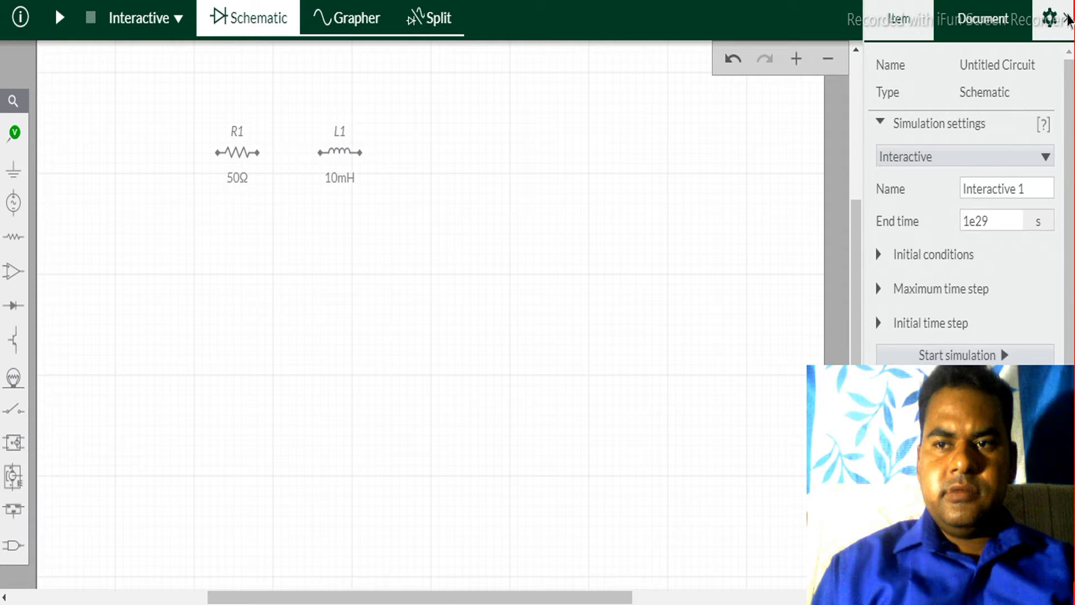
{"action": "left_click", "coordinate": [1068, 20]}
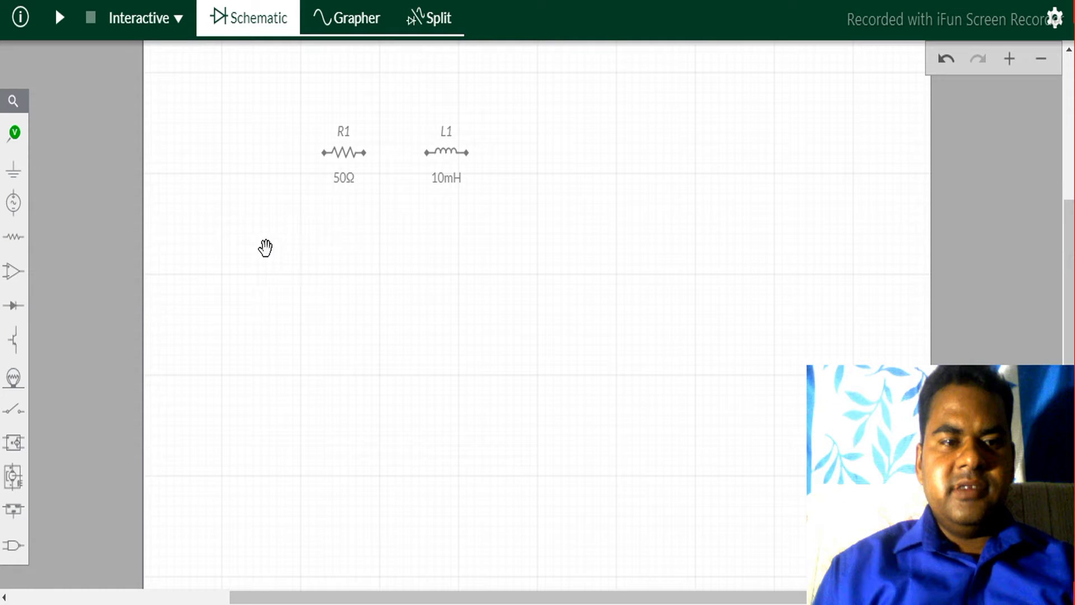
Place an AC voltage source vertically, below and to the left of resistor R1.
{"action": "left_click", "coordinate": [23, 216]}
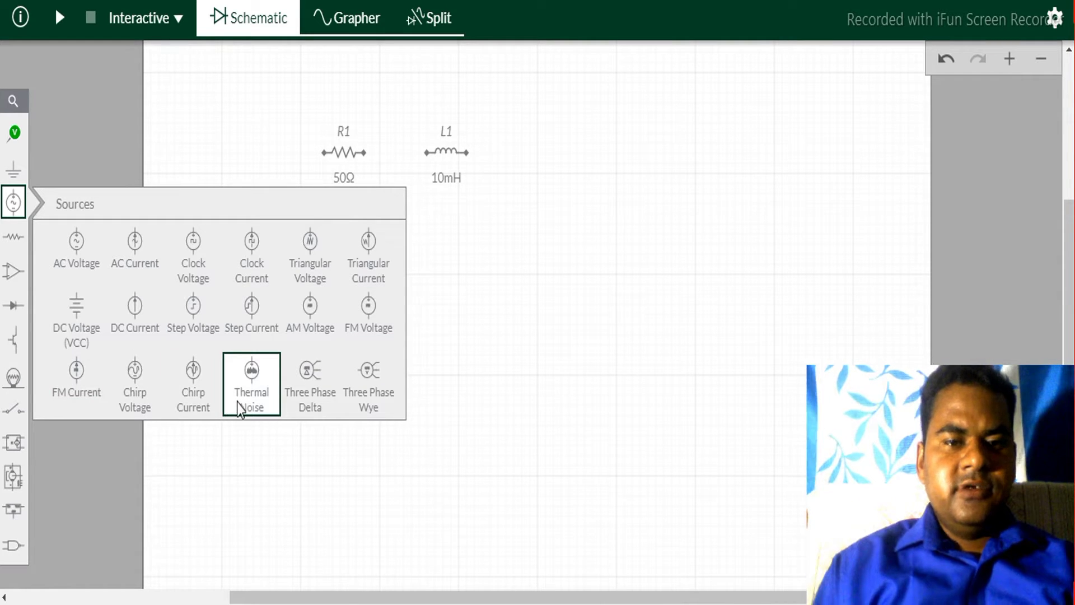
{"action": "left_click", "coordinate": [75, 239]}
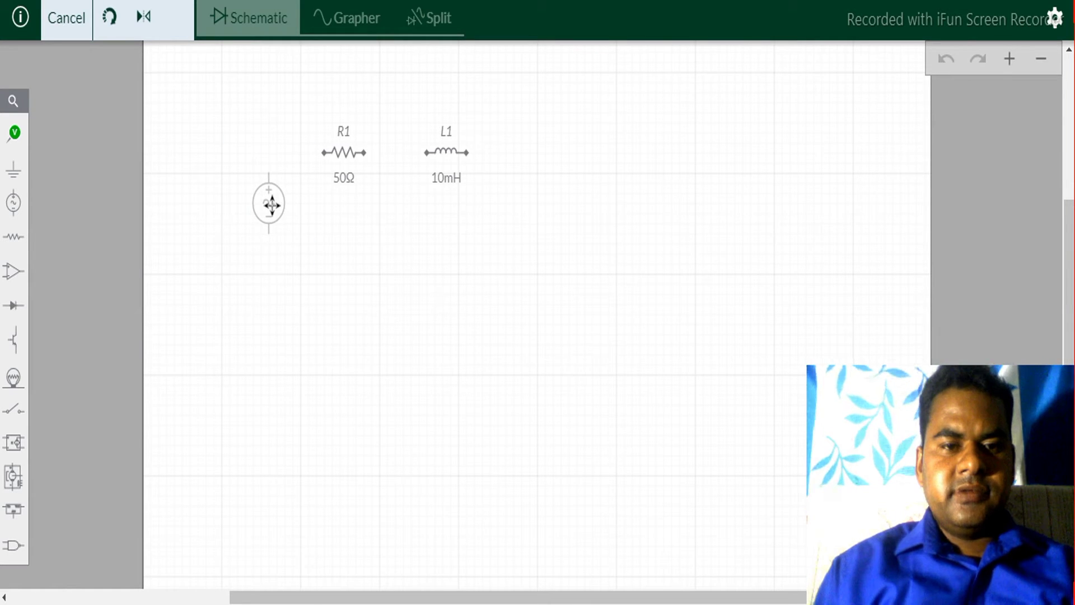
{"action": "left_click", "coordinate": [272, 205]}
{"action": "left_click", "coordinate": [271, 341]}
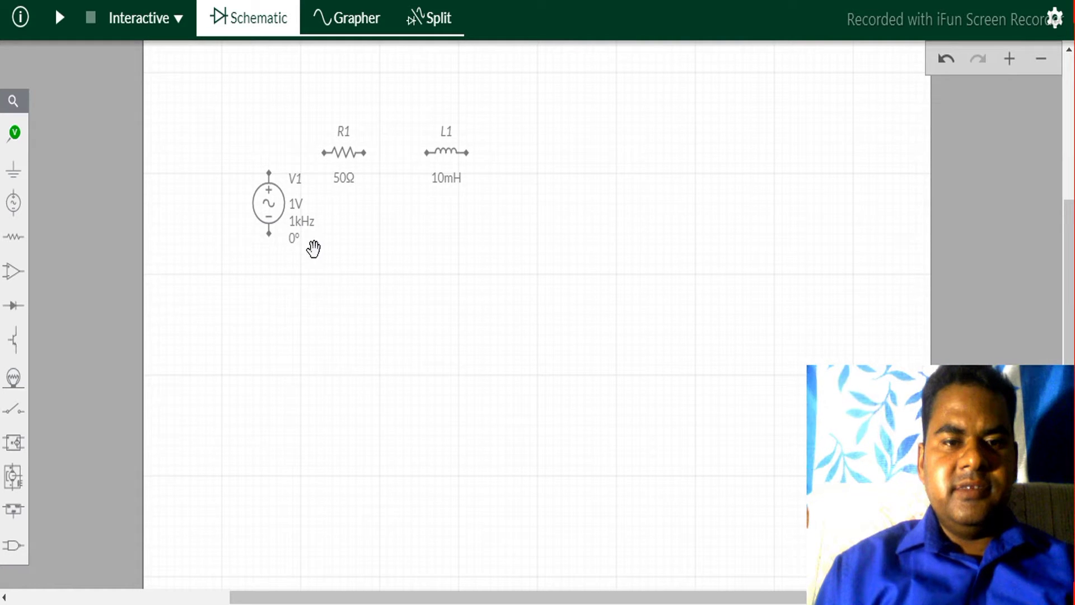
Set the peak voltage of AC source V1 to 20 V.
{"action": "left_click", "coordinate": [299, 204]}
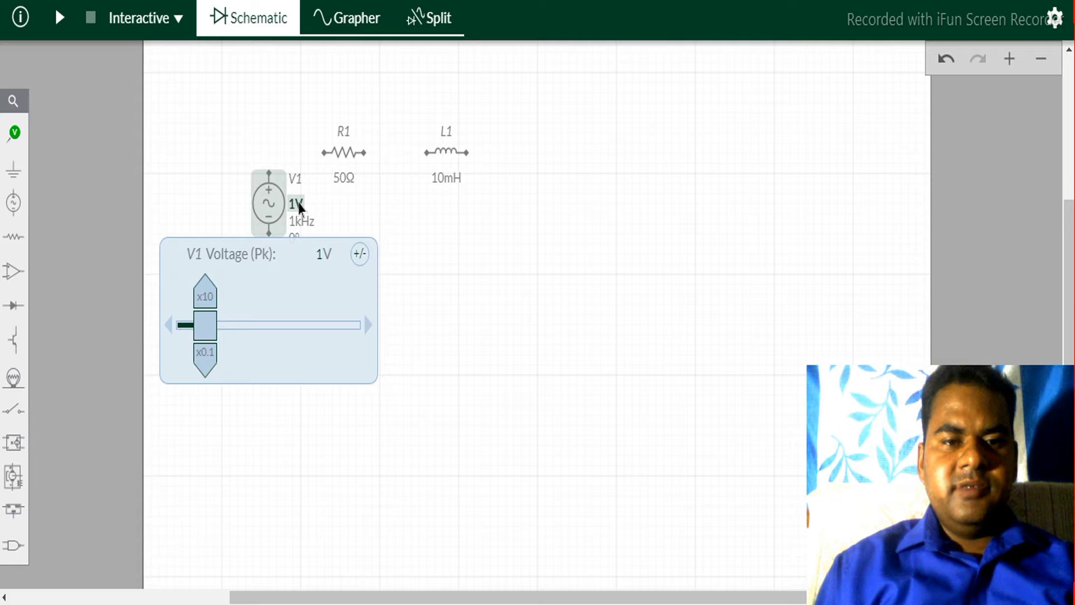
{"action": "left_click", "coordinate": [297, 202]}
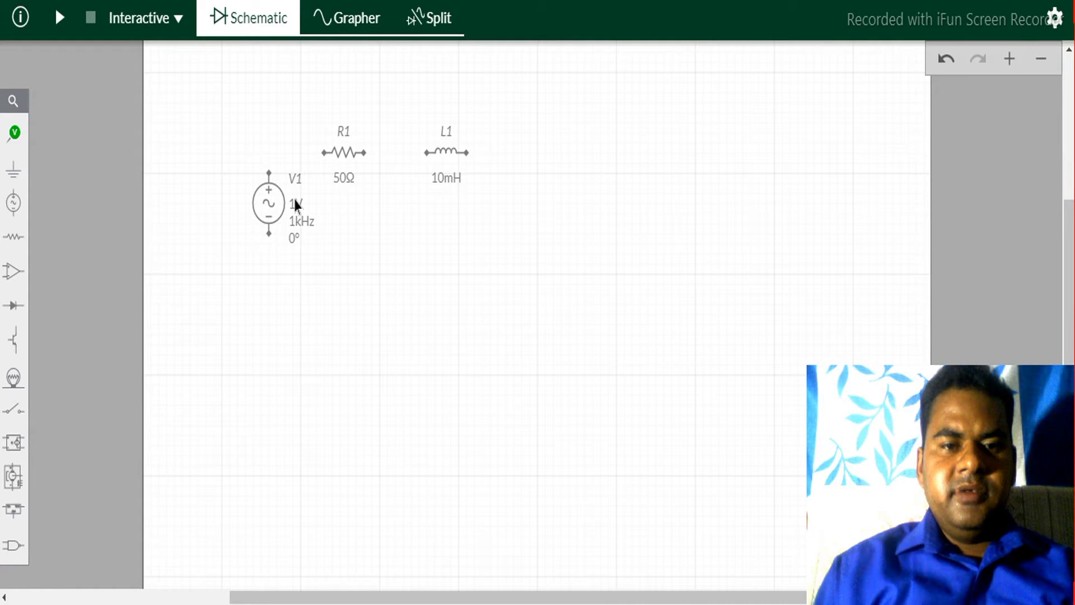
{"action": "left_click", "coordinate": [296, 205]}
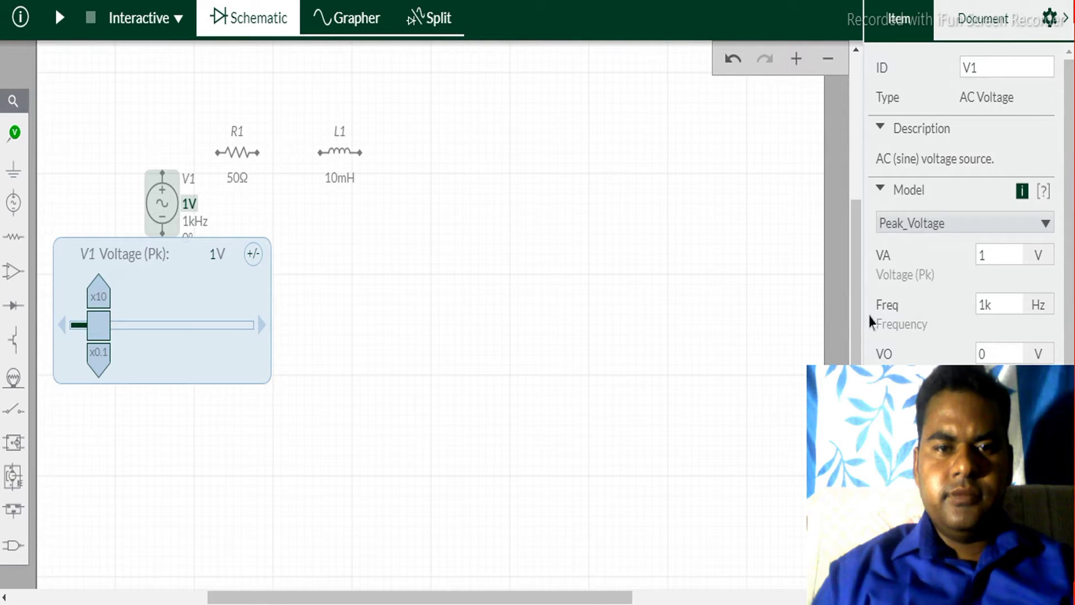
{"action": "left_click", "coordinate": [1001, 256]}
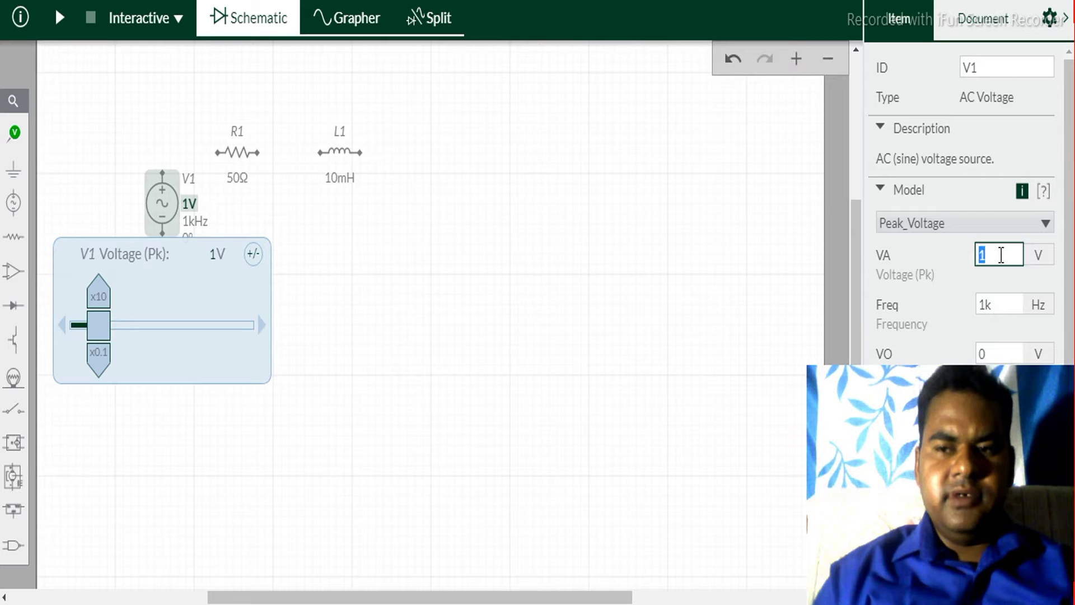
{"action": "type", "text": "20"}
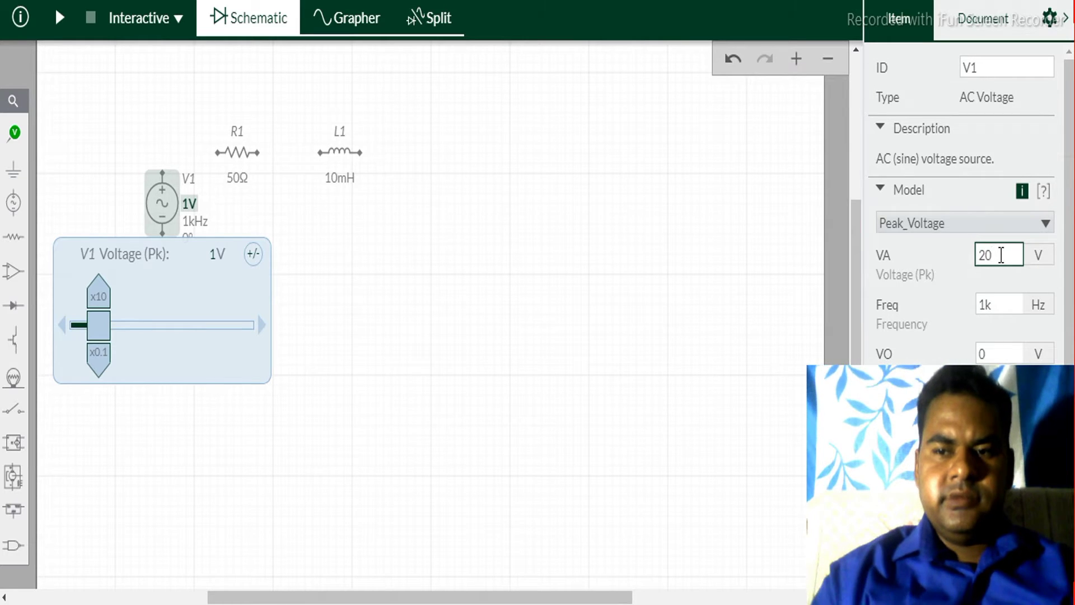
{"action": "key", "text": "Return"}
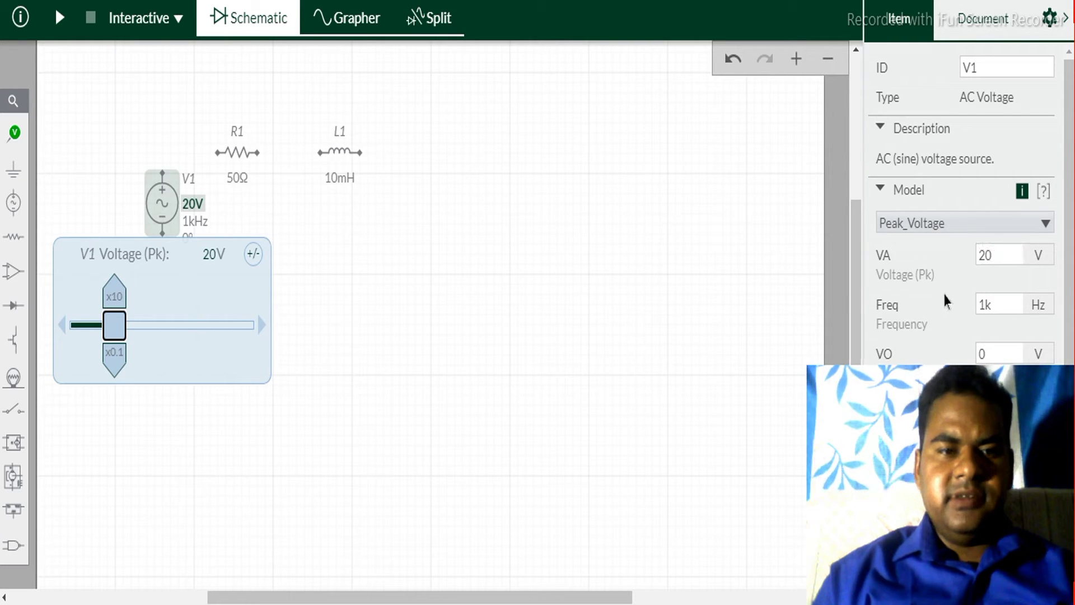
{"action": "left_click", "coordinate": [991, 307]}
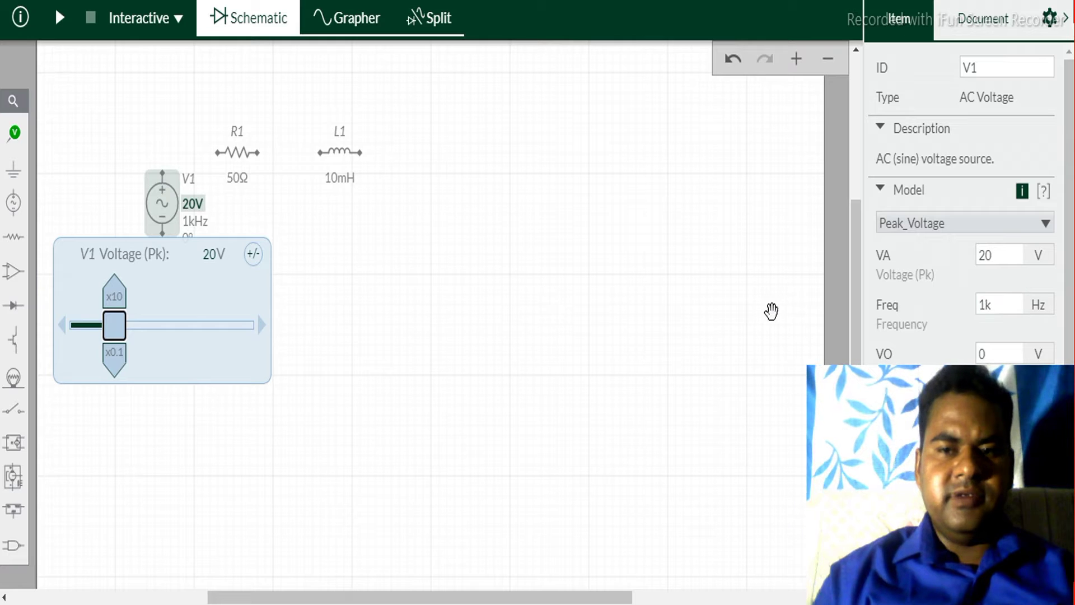
{"action": "left_click", "coordinate": [772, 311]}
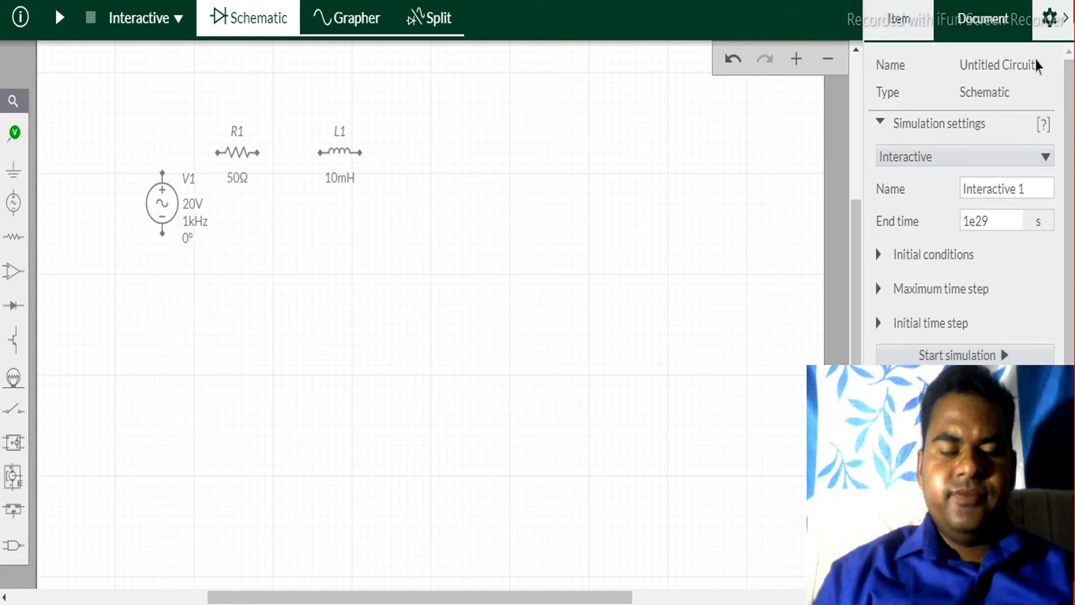
{"action": "left_click", "coordinate": [1064, 24]}
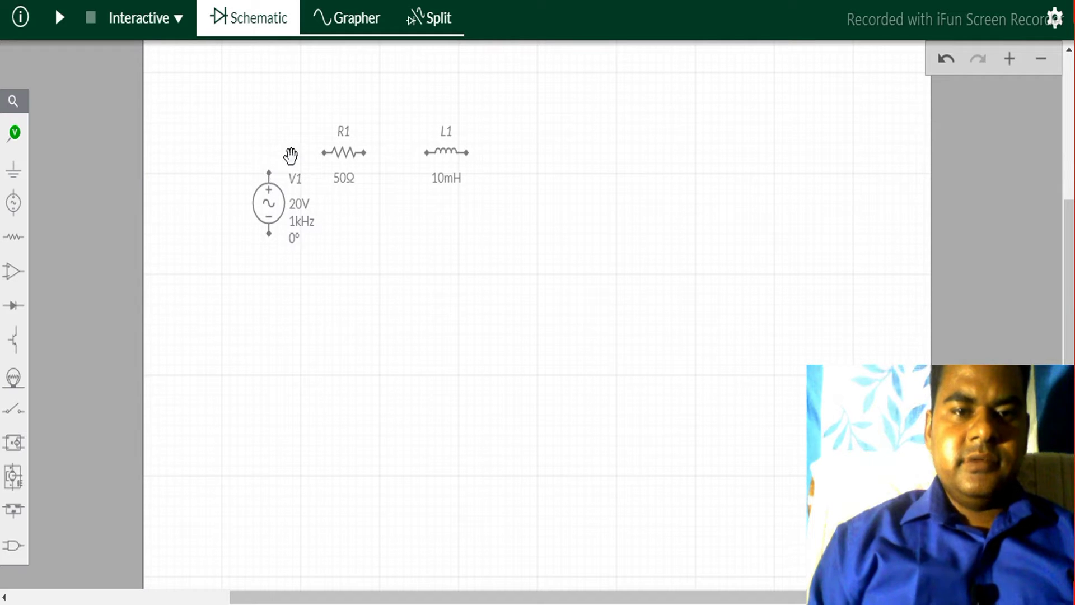
Wire the positive terminal of V1 to the left end of R1, and R1's right end to the left end of L1.
{"action": "left_click", "coordinate": [269, 172]}
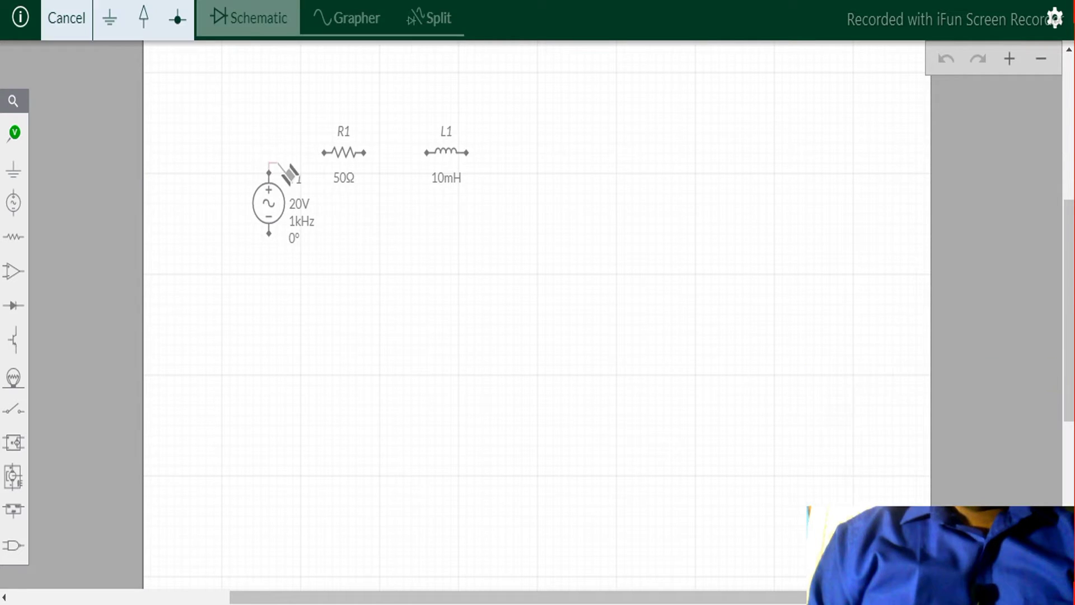
{"action": "left_click", "coordinate": [324, 152]}
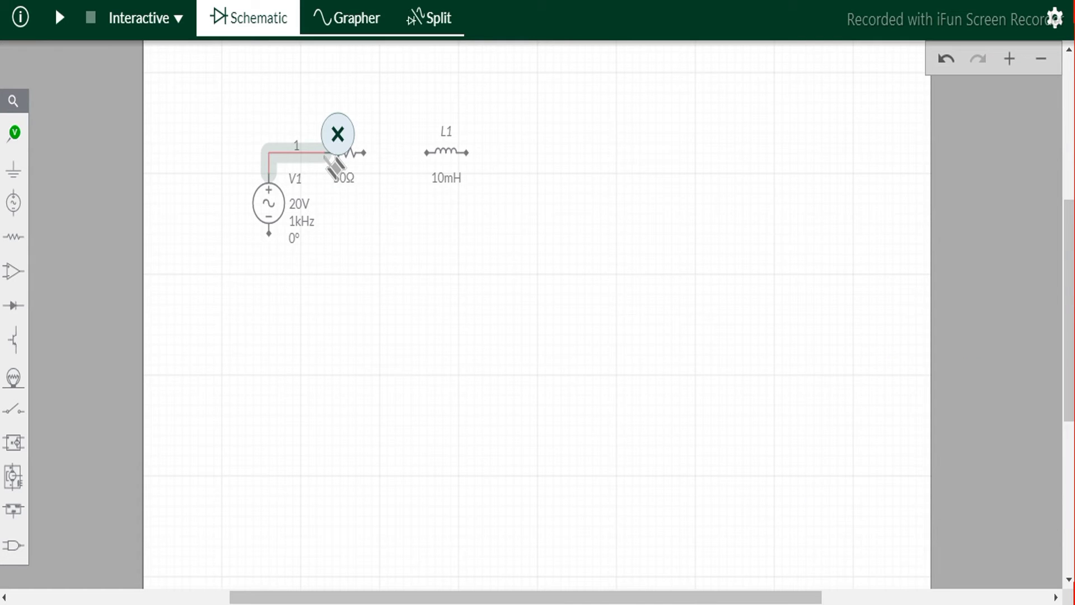
{"action": "left_click", "coordinate": [367, 258]}
{"action": "left_click", "coordinate": [364, 152]}
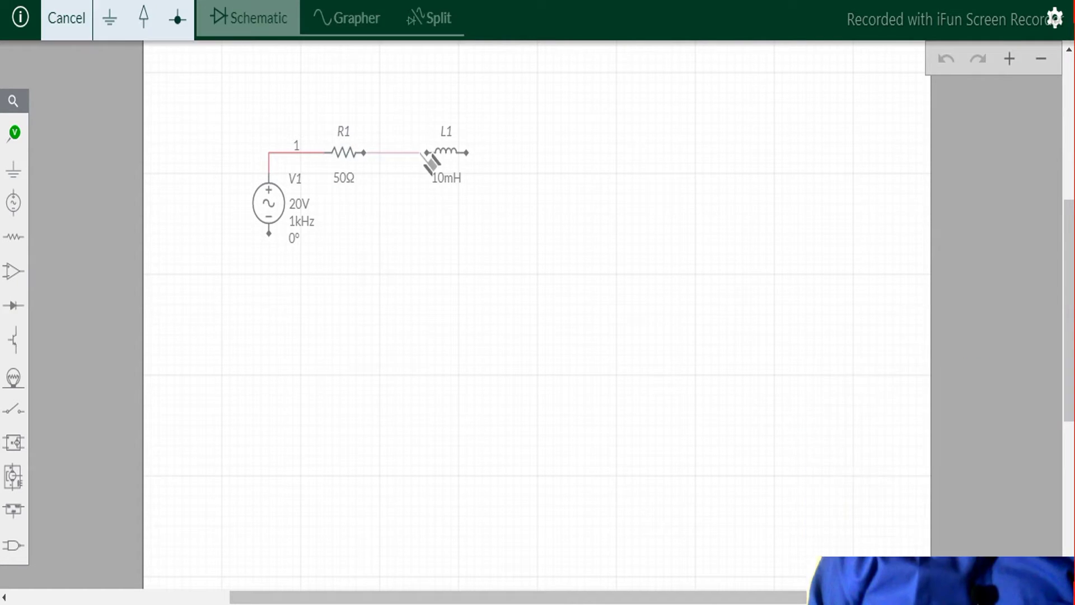
{"action": "left_click", "coordinate": [427, 152]}
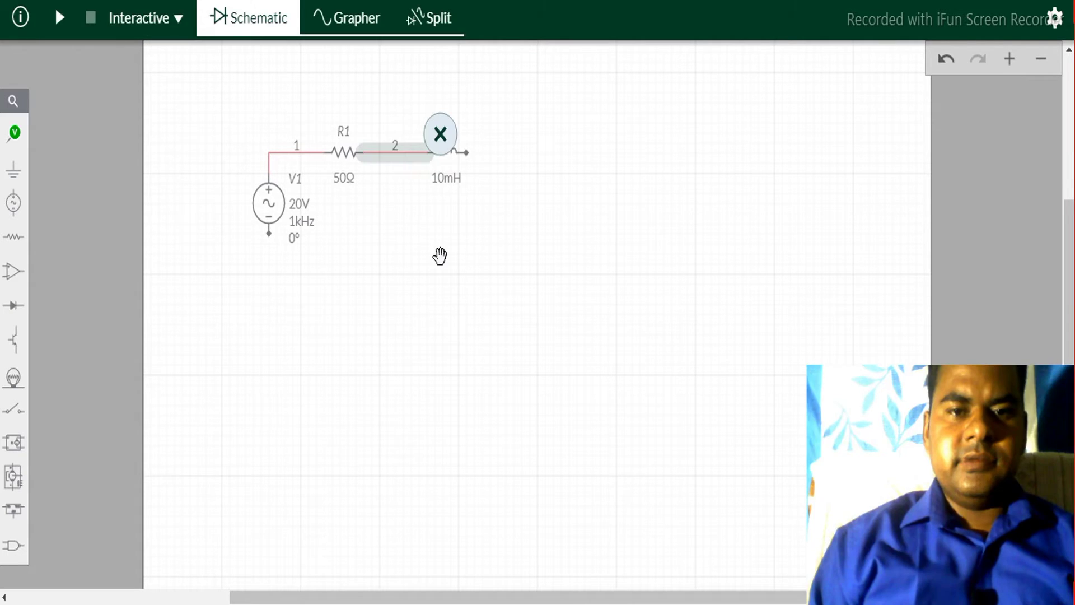
Wire L1's right end to V1's negative terminal, rerouting the wire lower and farther right to enlarge the loop.
{"action": "left_click", "coordinate": [466, 152]}
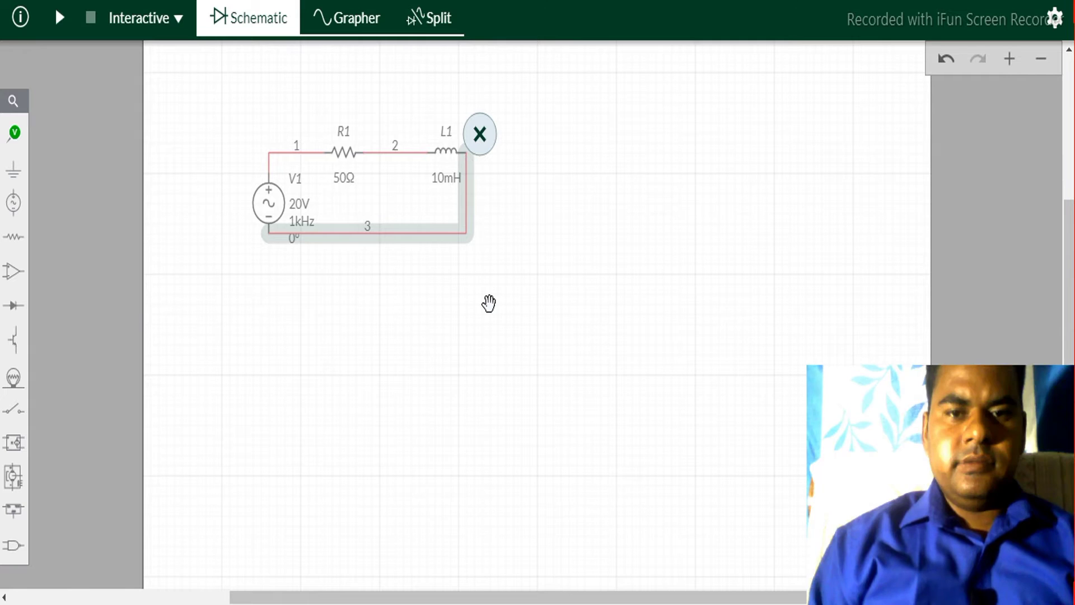
{"action": "left_click", "coordinate": [488, 303]}
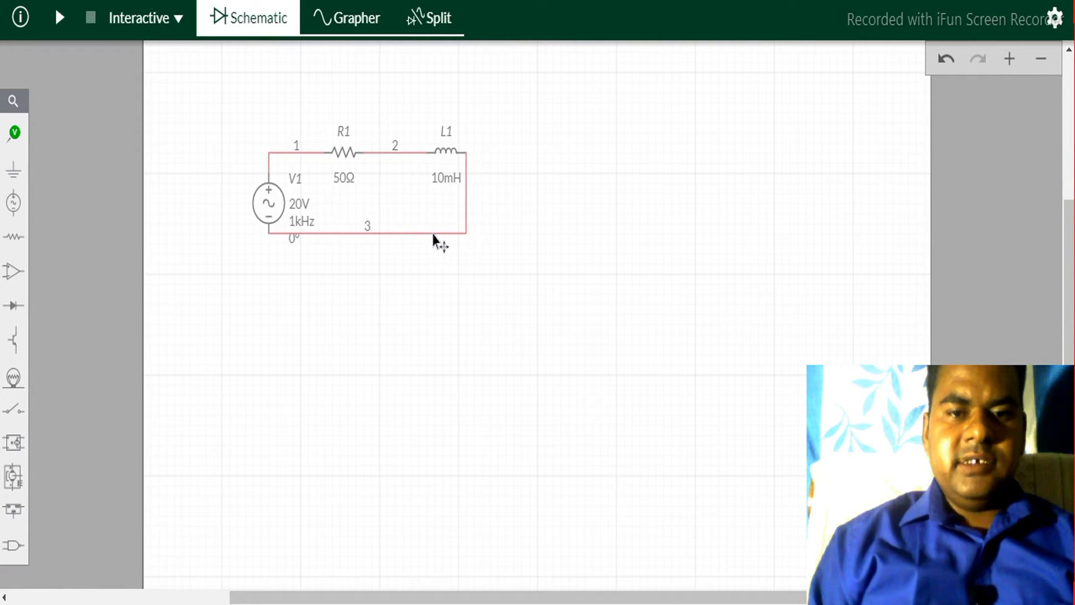
{"action": "left_click_drag", "start_coordinate": [448, 264], "coordinate": [454, 284]}
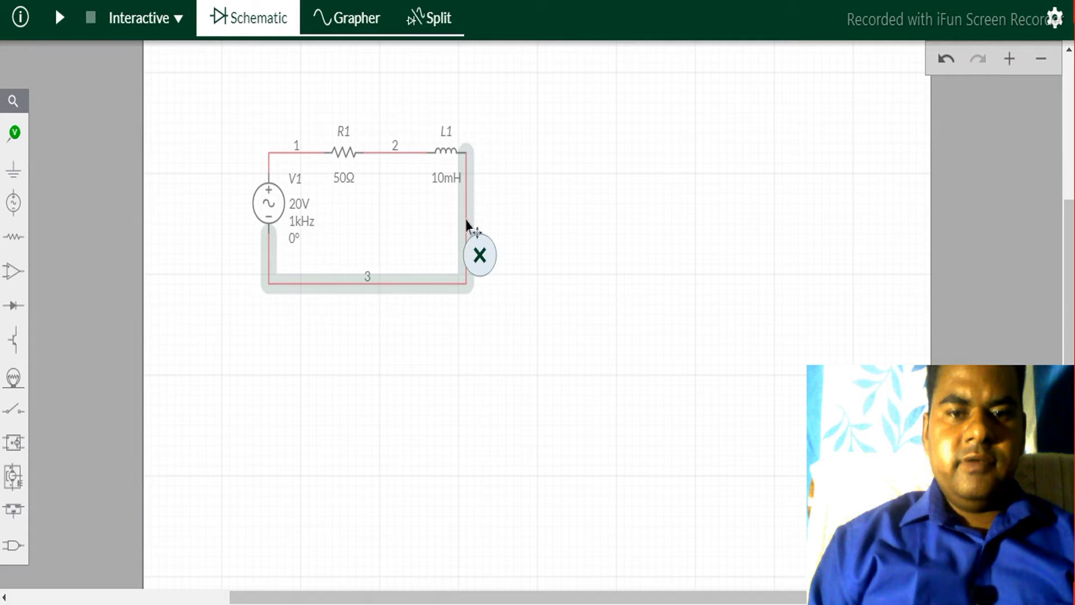
{"action": "left_click_drag", "start_coordinate": [476, 217], "coordinate": [513, 219]}
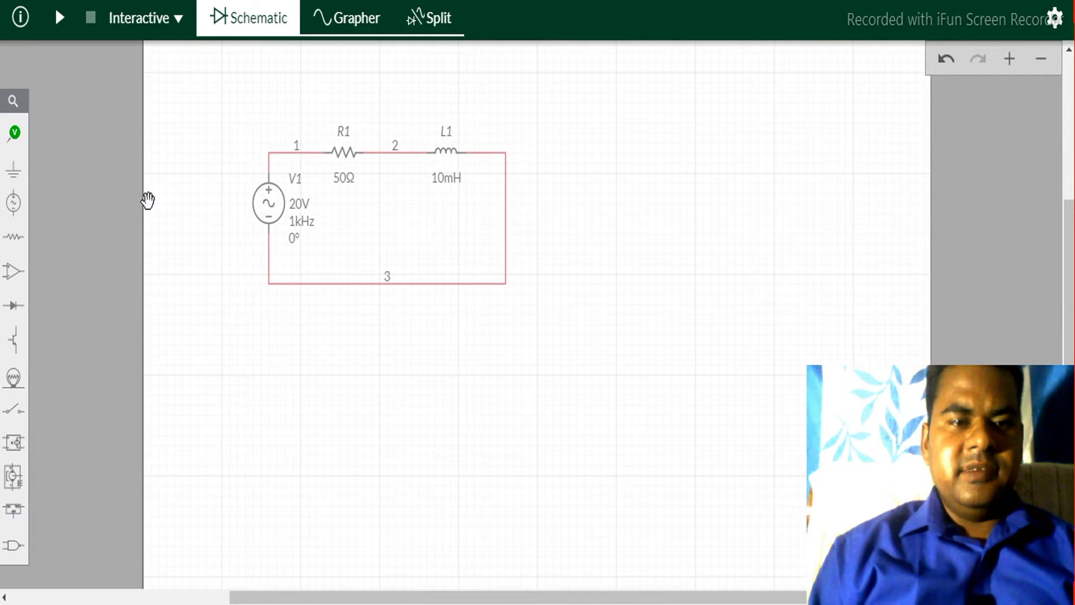
Place a ground symbol on the middle of the circuit's bottom wire.
{"action": "left_click", "coordinate": [17, 174]}
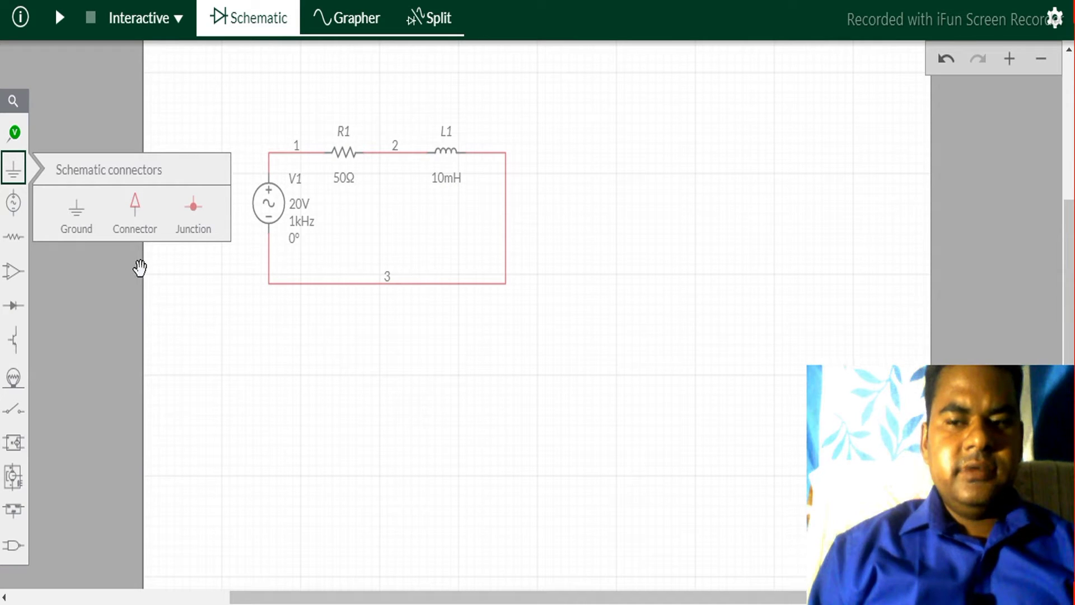
{"action": "left_click", "coordinate": [82, 226]}
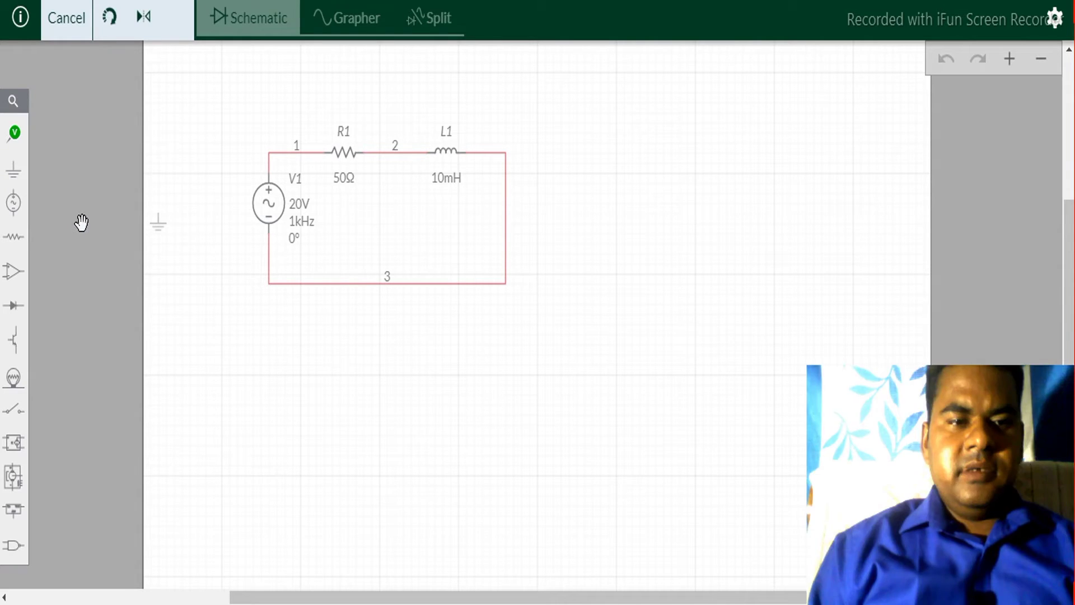
{"action": "left_click", "coordinate": [389, 287]}
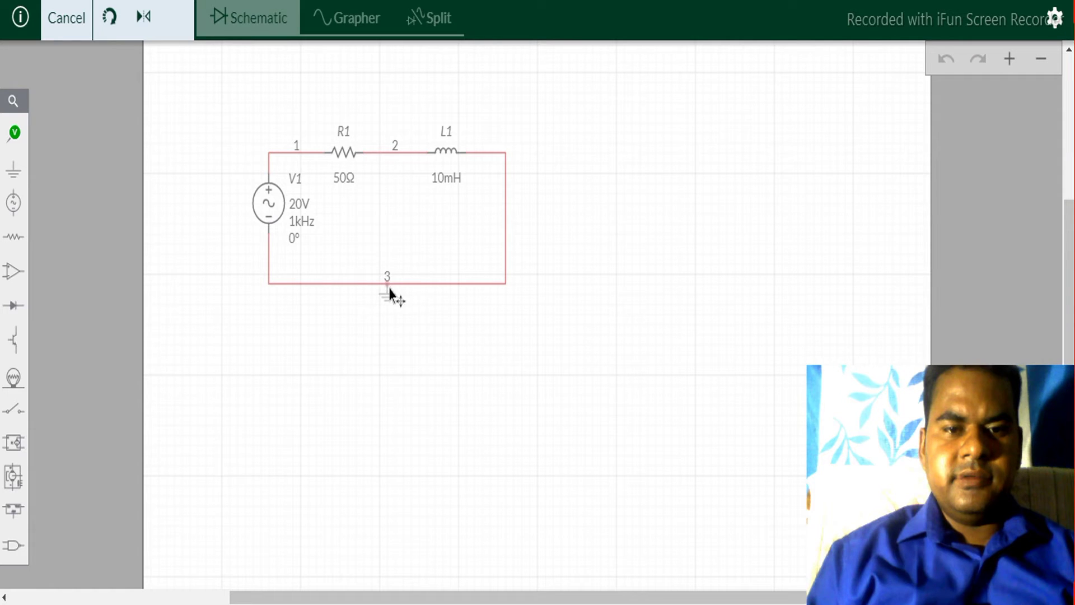
{"action": "left_click", "coordinate": [423, 459]}
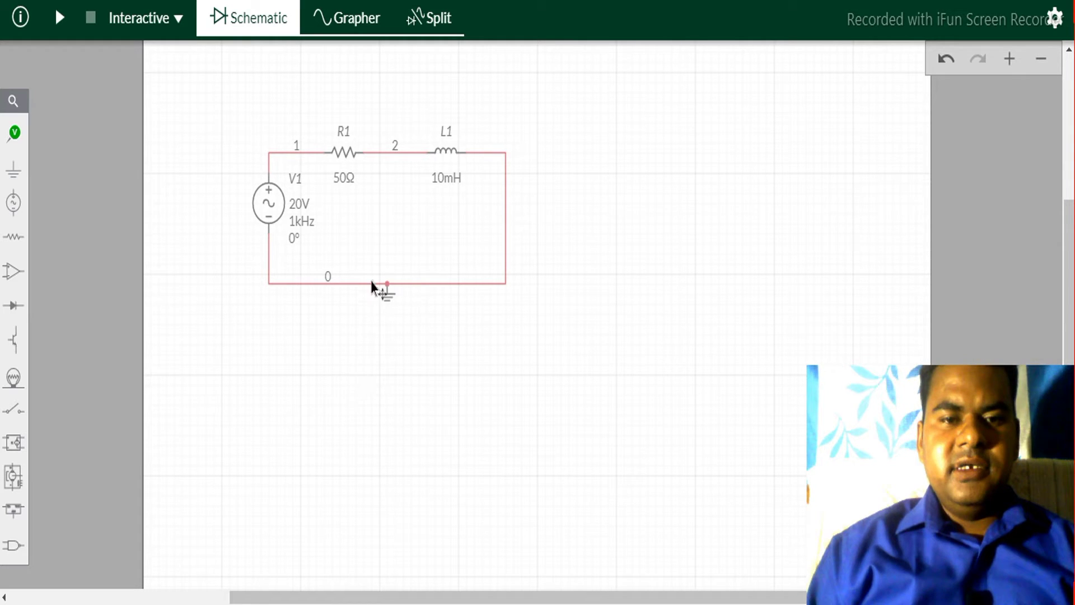
{"action": "left_click_drag", "start_coordinate": [373, 289], "coordinate": [374, 287]}
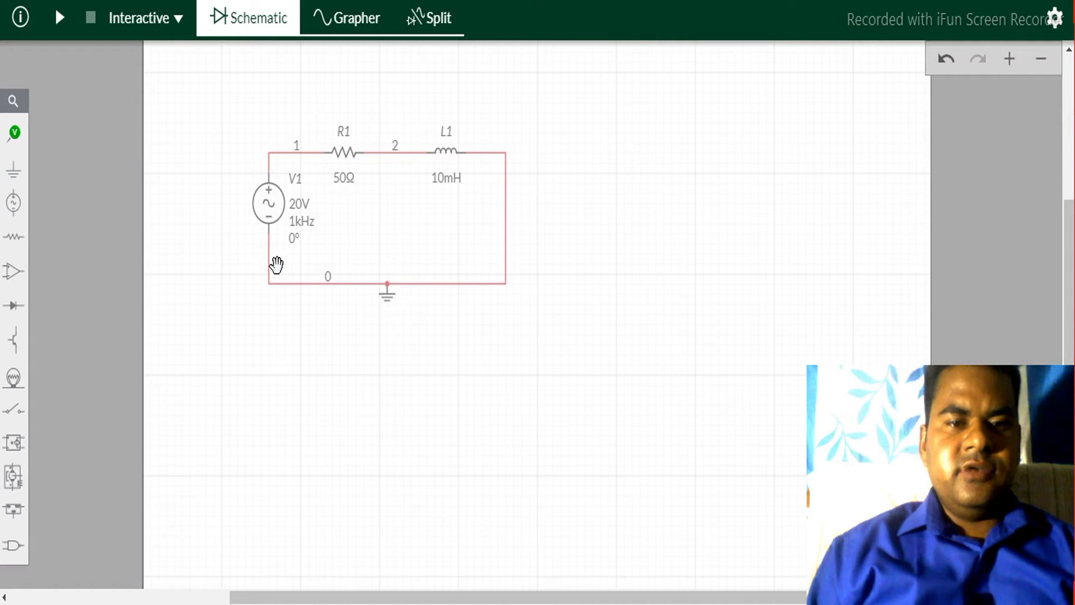
Place two voltage probes on the top wire, one on each side of resistor R1.
{"action": "left_click", "coordinate": [14, 135]}
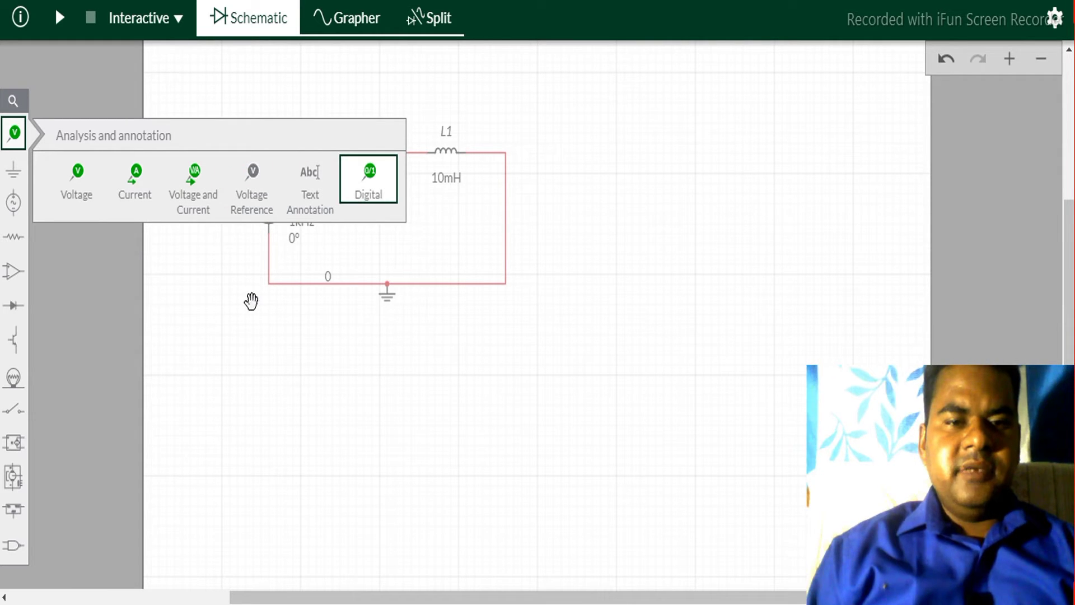
{"action": "left_click", "coordinate": [76, 185]}
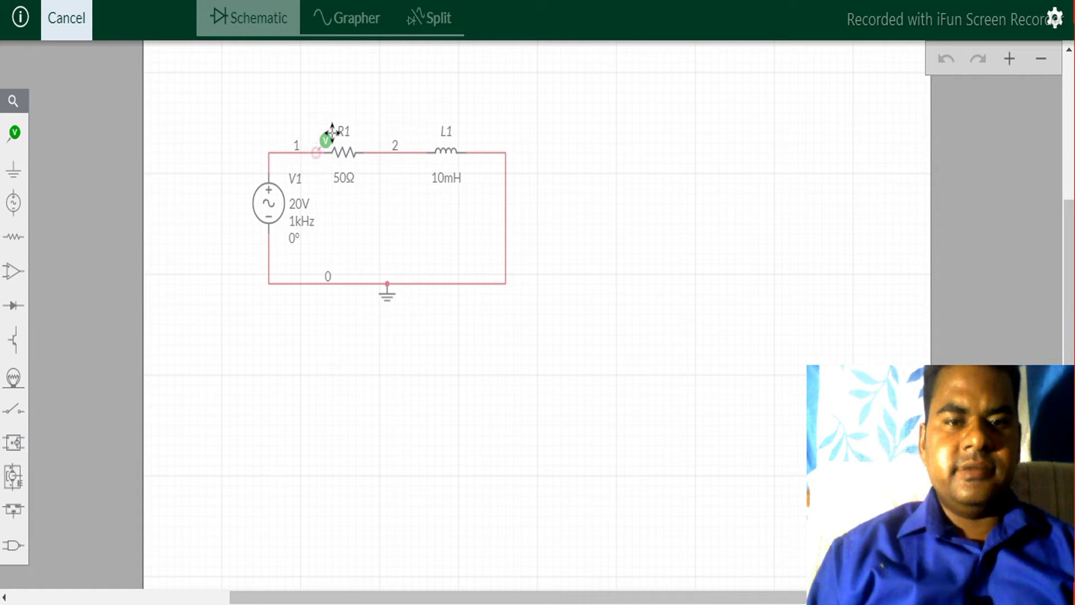
{"action": "left_click", "coordinate": [332, 135]}
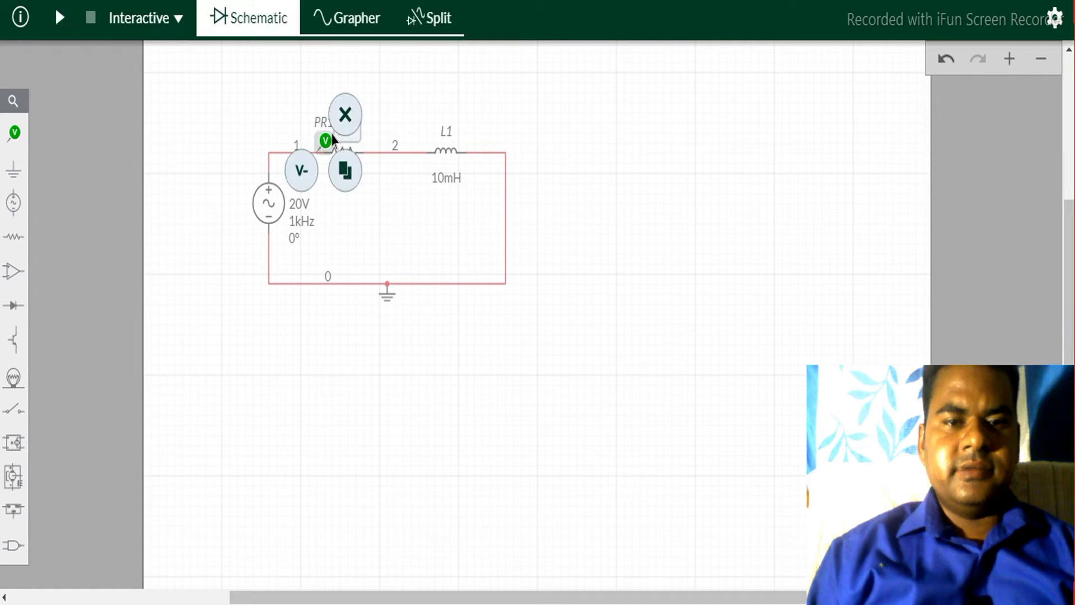
{"action": "left_click", "coordinate": [346, 173]}
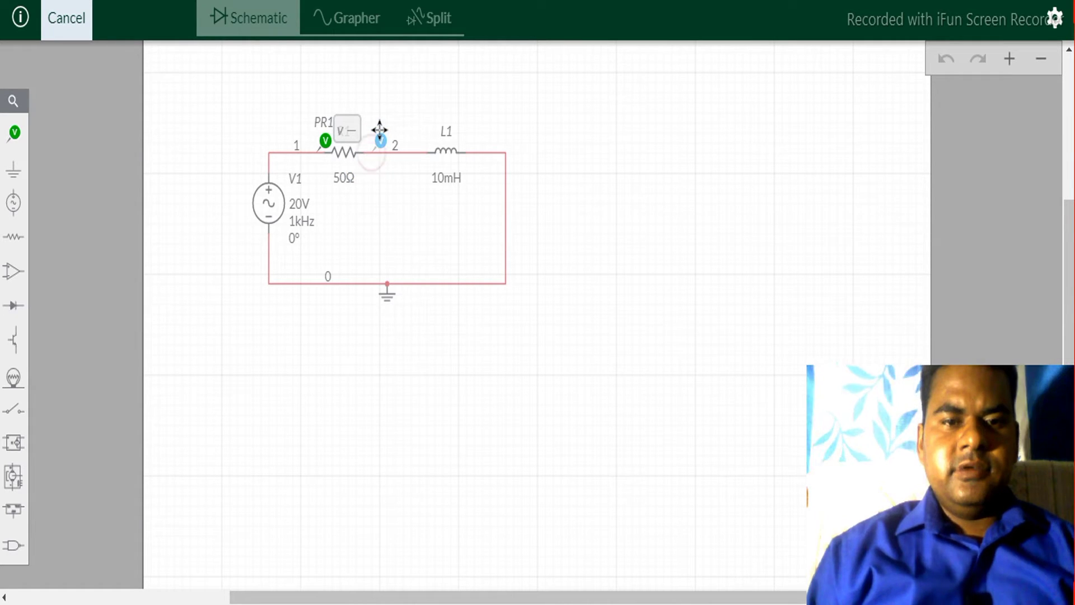
{"action": "left_click", "coordinate": [380, 135]}
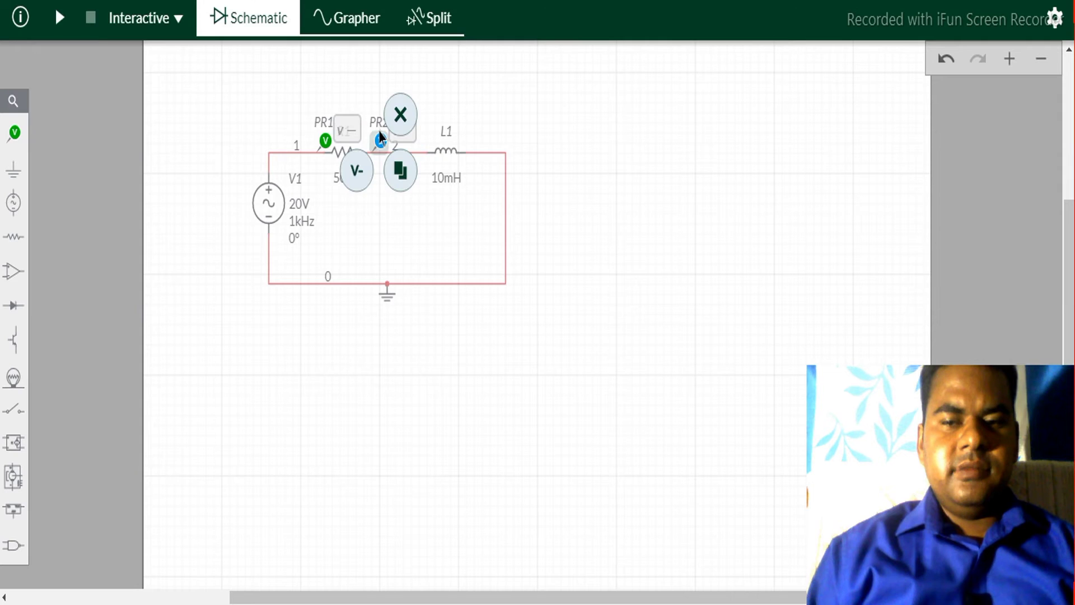
{"action": "left_click", "coordinate": [481, 221]}
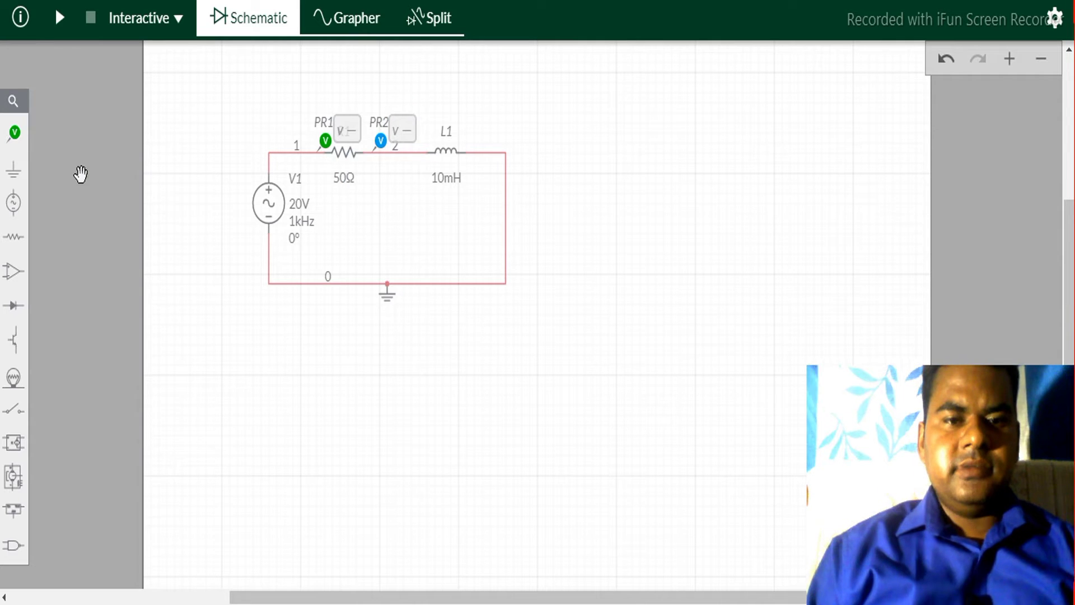
Place two more voltage probes on the top wire, one on each side of inductor L1.
{"action": "left_click", "coordinate": [14, 133]}
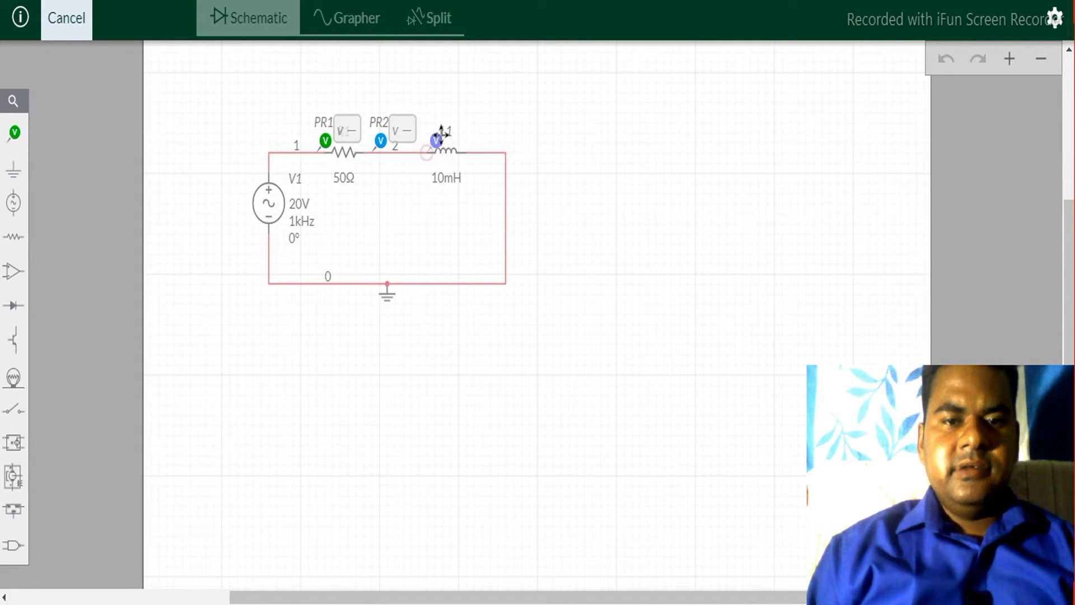
{"action": "left_click", "coordinate": [442, 134]}
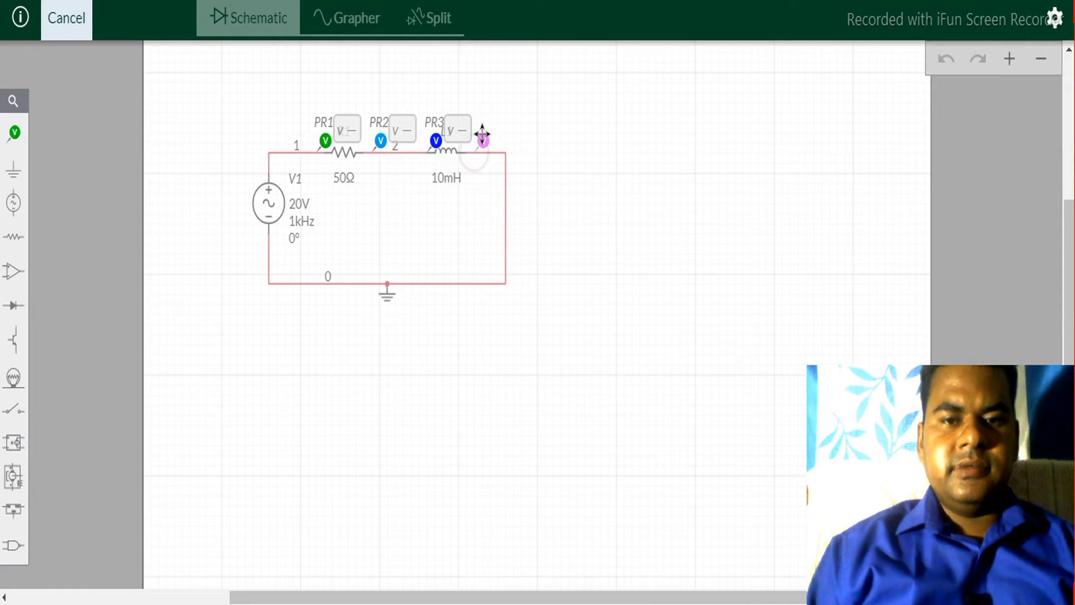
{"action": "left_click", "coordinate": [481, 132]}
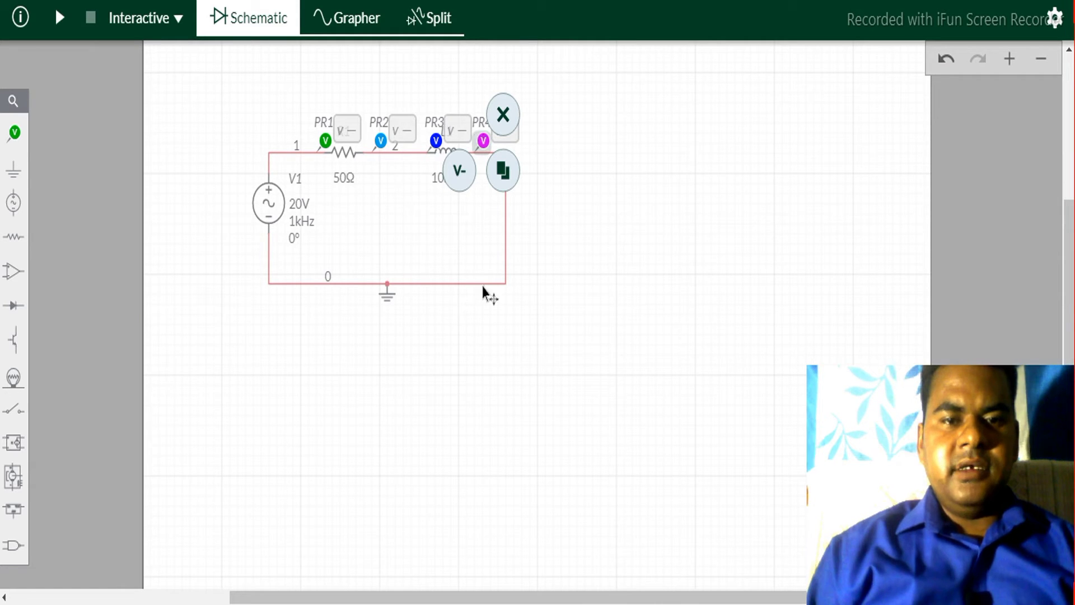
{"action": "left_click", "coordinate": [482, 331]}
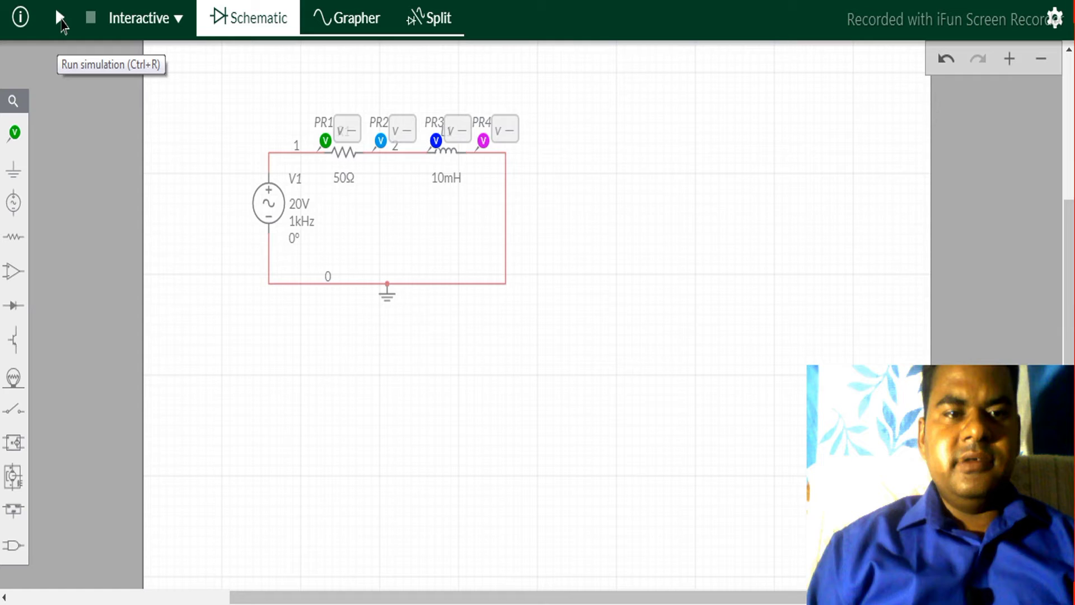
Run the interactive simulation, show the schematic and graph side by side, and pause it.
{"action": "left_click", "coordinate": [60, 19]}
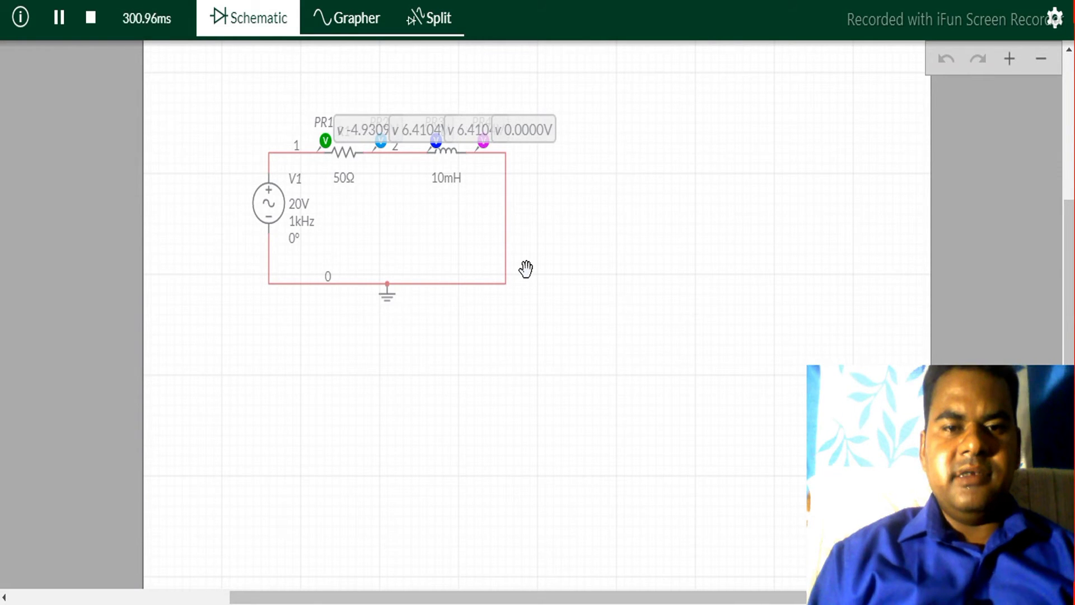
{"action": "left_click", "coordinate": [441, 22]}
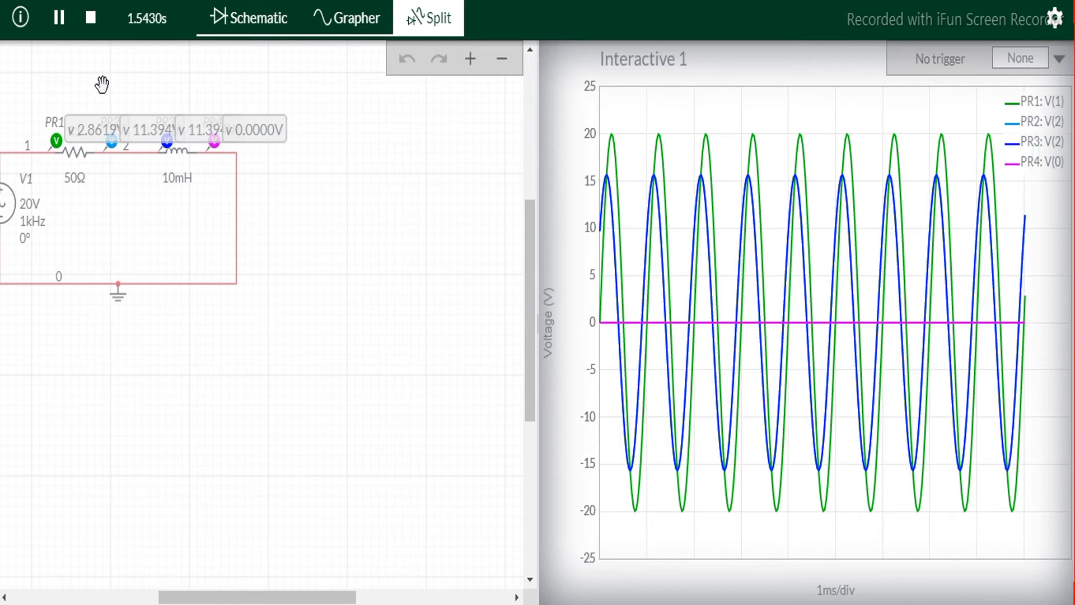
{"action": "left_click", "coordinate": [59, 18]}
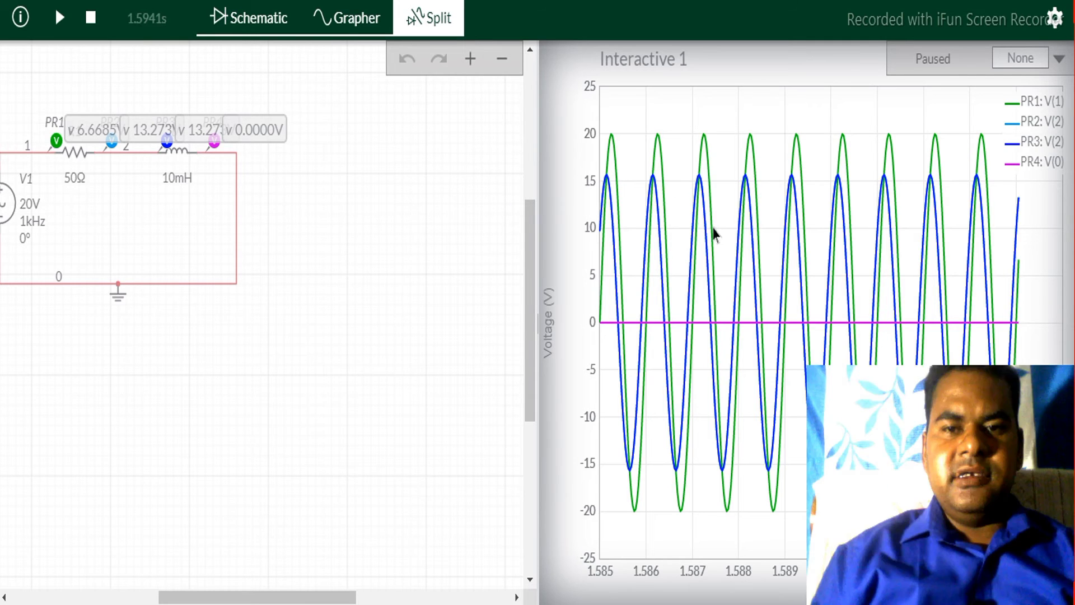
Compare the peaks and phase of the paused probe waveforms in the split and full grapher views, and return to the schematic.
{"action": "mouse_move", "coordinate": [709, 159]}
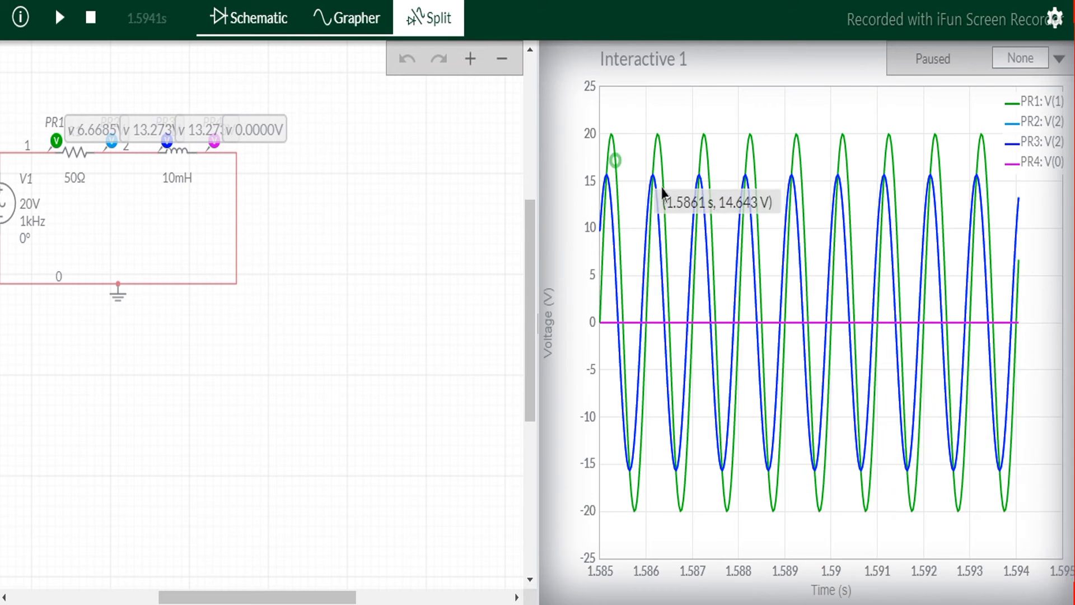
{"action": "mouse_move", "coordinate": [664, 185]}
{"action": "mouse_move", "coordinate": [698, 182]}
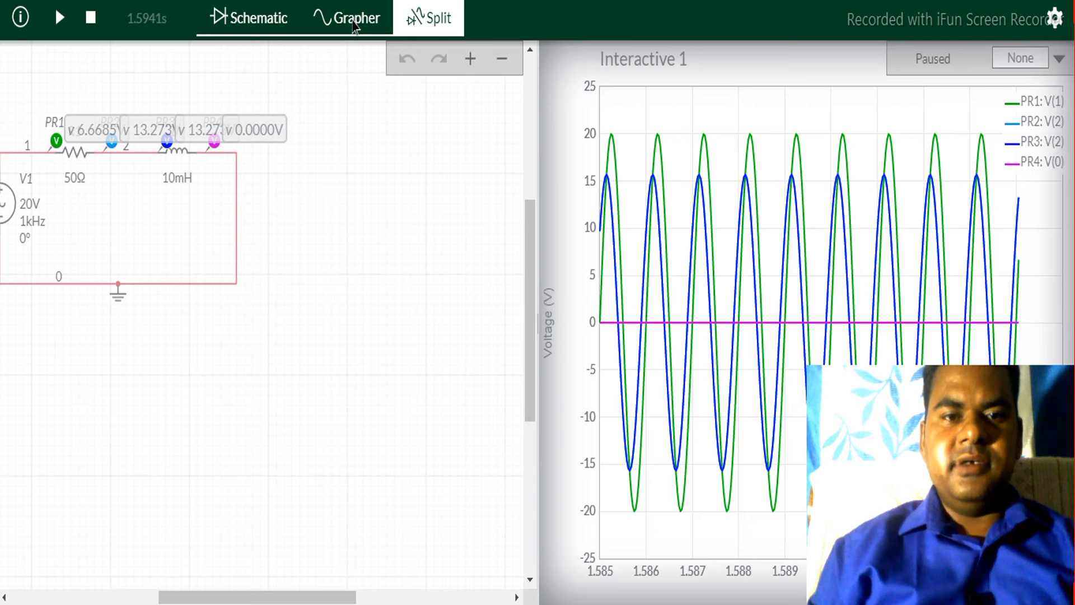
{"action": "left_click", "coordinate": [353, 23]}
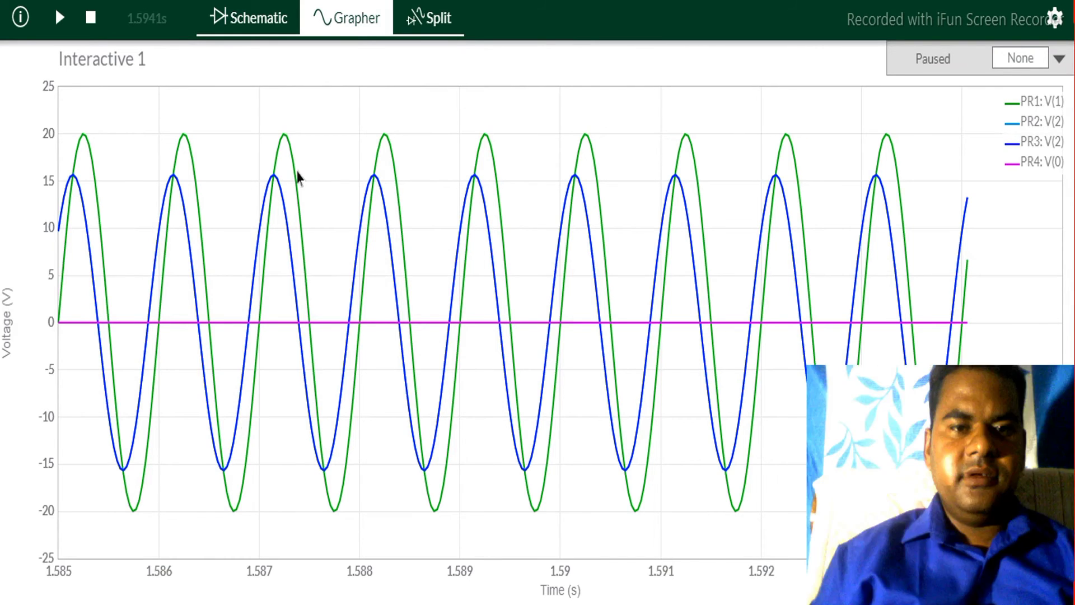
{"action": "mouse_move", "coordinate": [289, 160]}
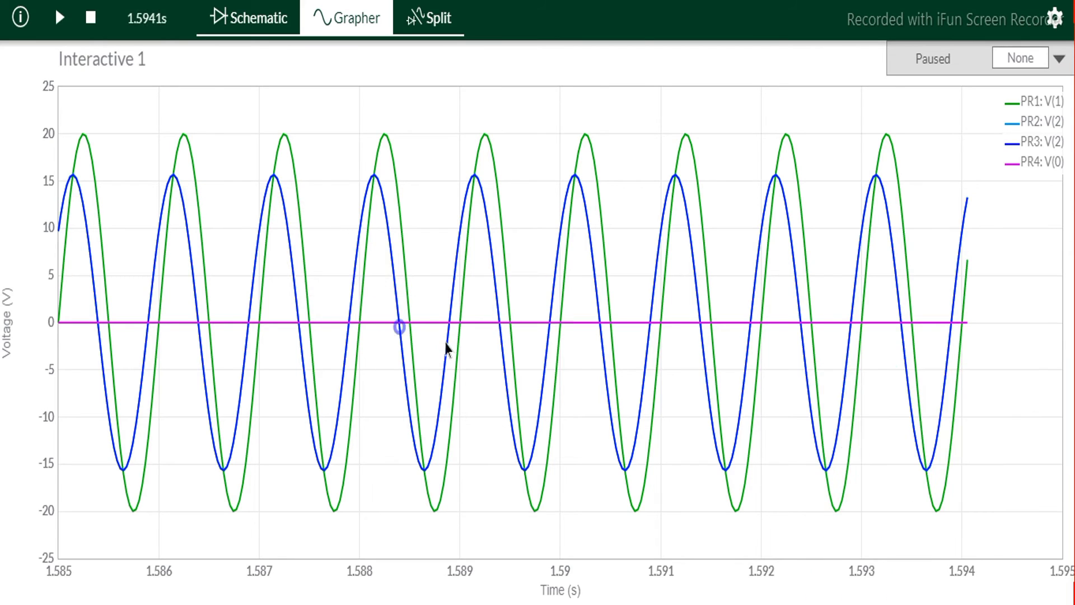
{"action": "left_click", "coordinate": [259, 21]}
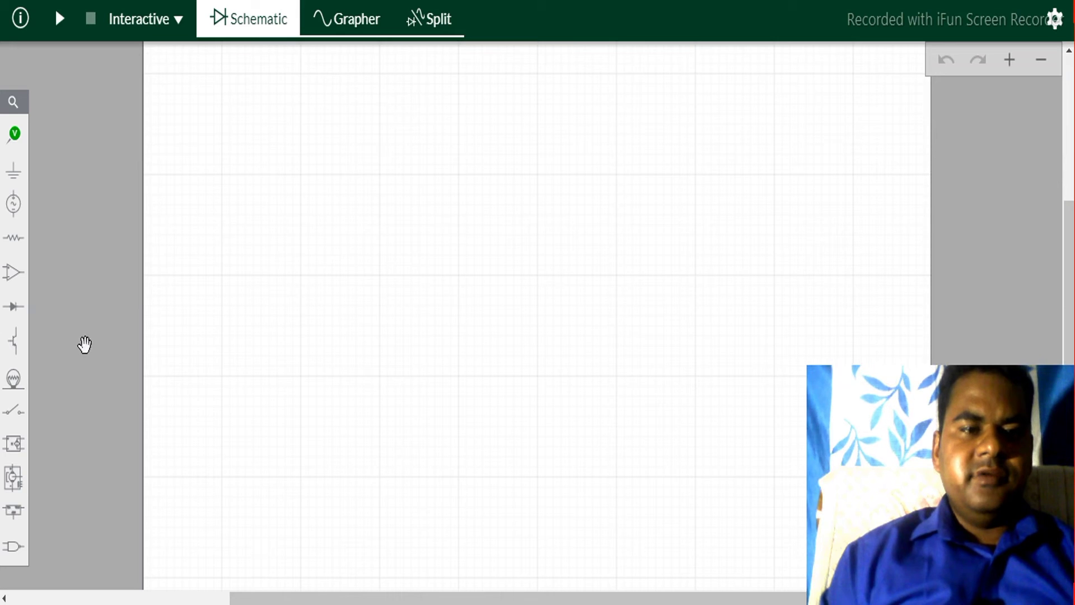
Place a resistor horizontally in the upper-left area of the blank schematic.
{"action": "left_click", "coordinate": [12, 238]}
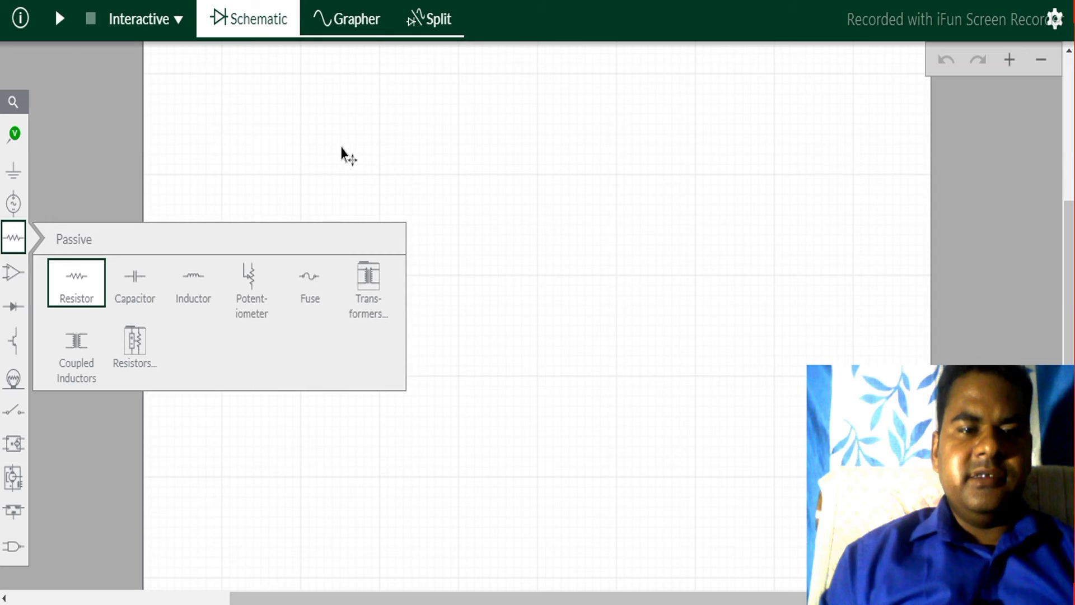
{"action": "key", "text": "r"}
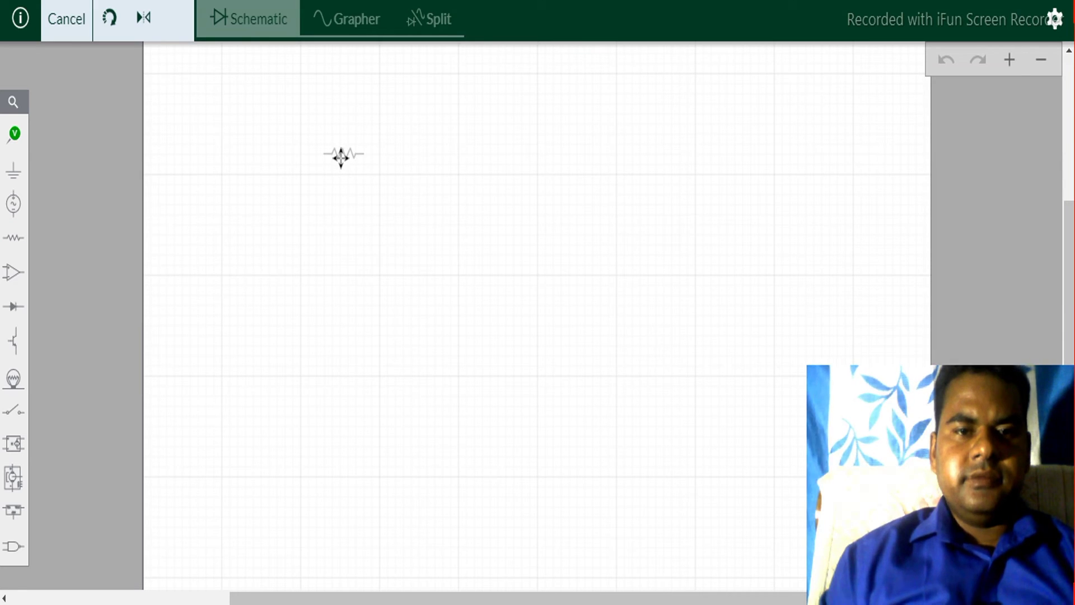
{"action": "left_click", "coordinate": [341, 158]}
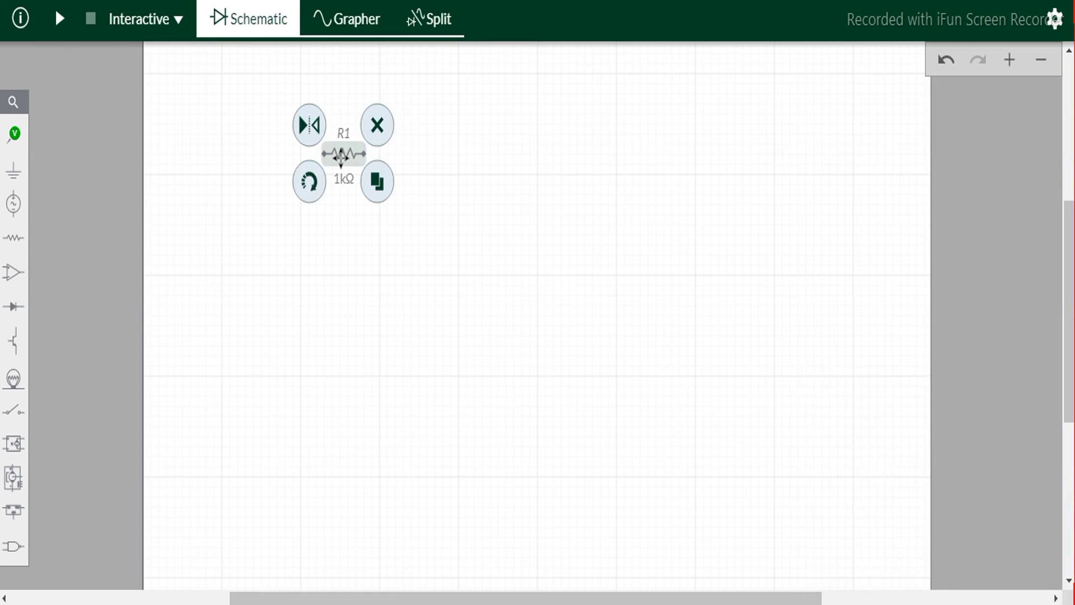
{"action": "left_click", "coordinate": [262, 305]}
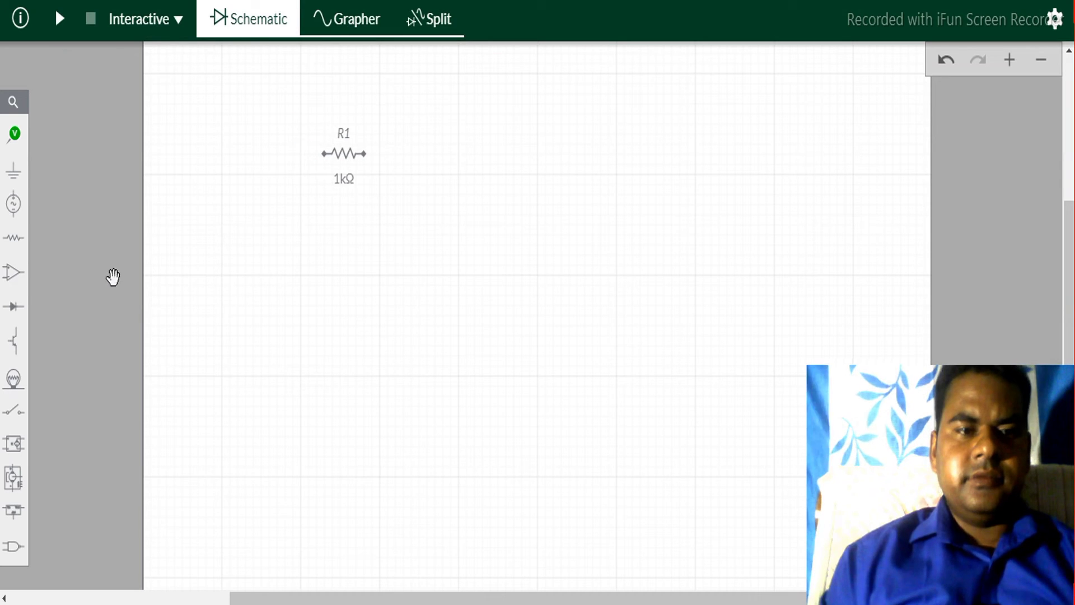
Place a capacitor horizontally to the right of resistor R1, in line with it.
{"action": "left_click", "coordinate": [12, 241]}
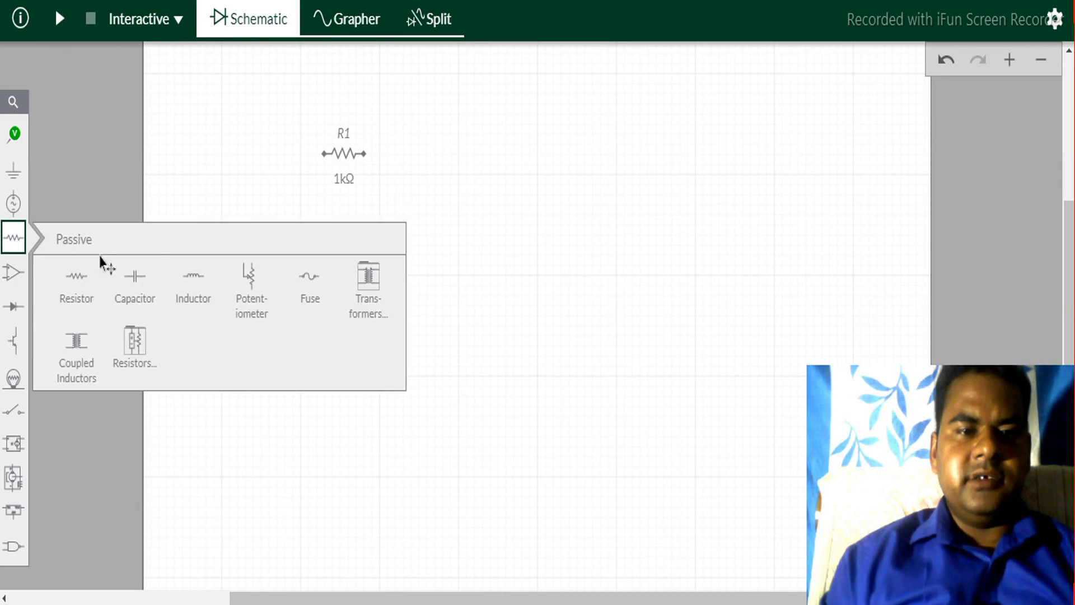
{"action": "left_click", "coordinate": [423, 146]}
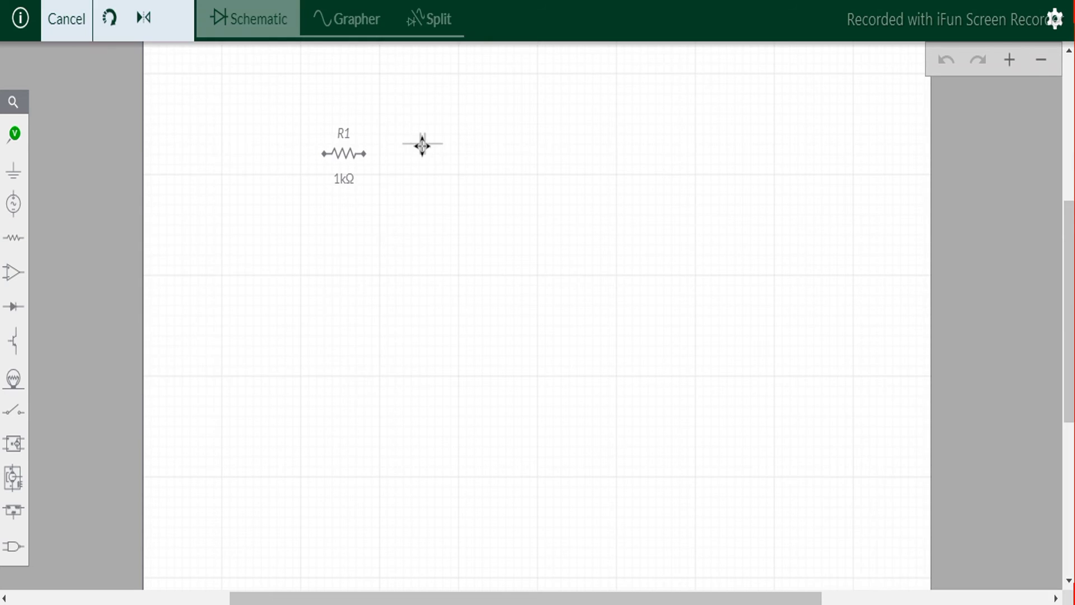
{"action": "left_click", "coordinate": [445, 153]}
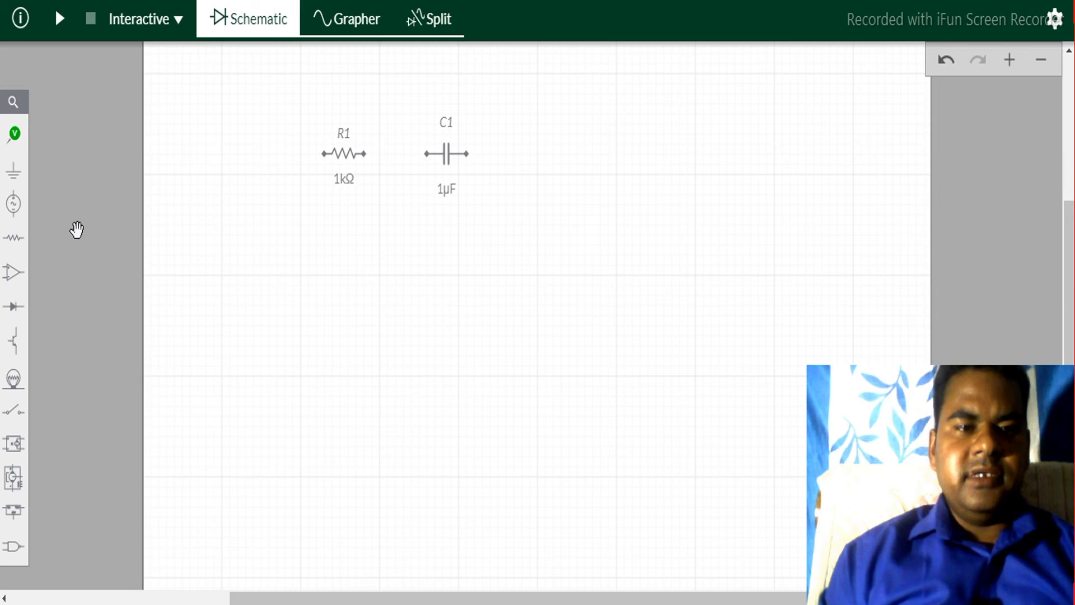
Place an AC voltage source vertically, below and to the left of resistor R1.
{"action": "left_click", "coordinate": [16, 219]}
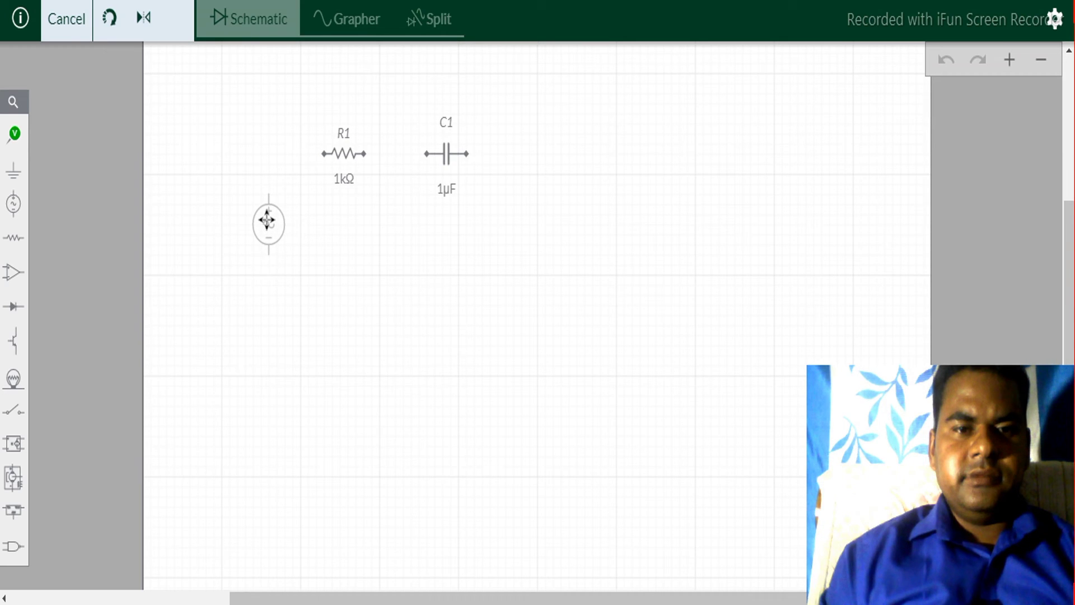
{"action": "left_click", "coordinate": [267, 220]}
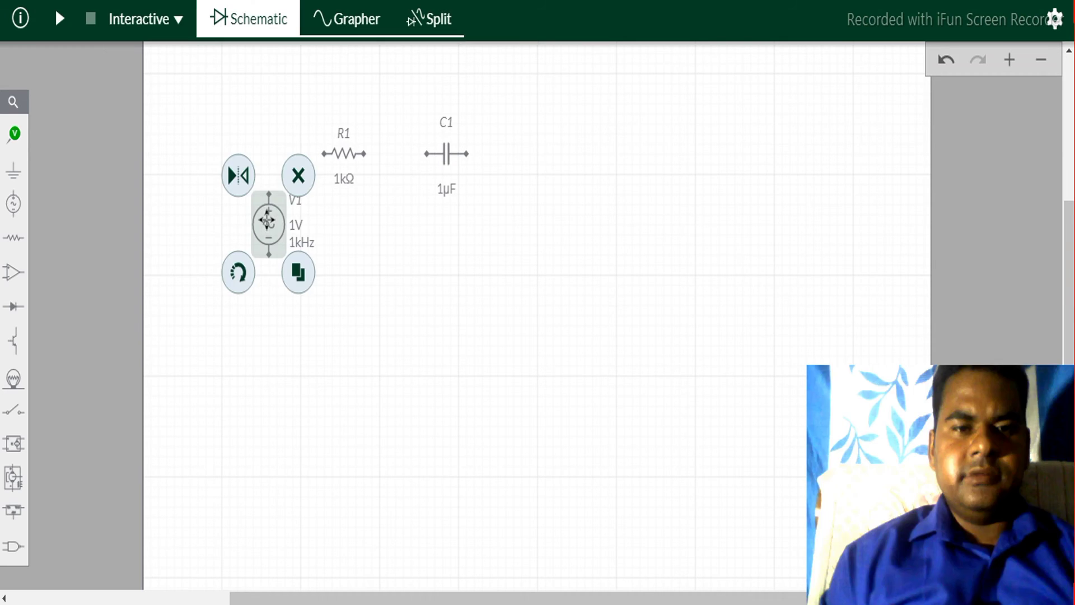
{"action": "left_click", "coordinate": [307, 380]}
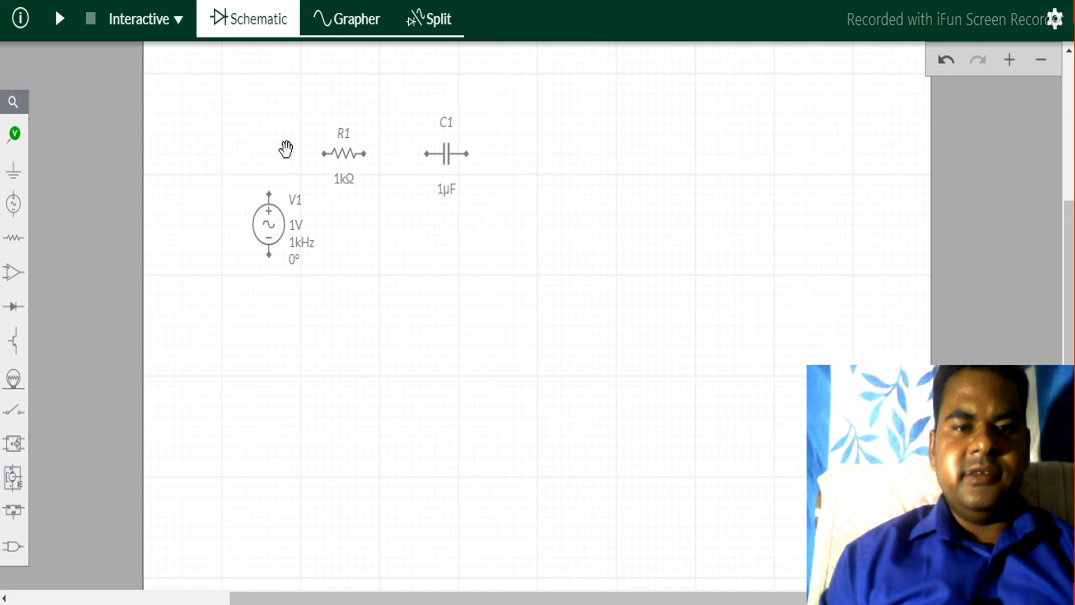
Wire the AC source's positive terminal to R1's left end and R1's right end to capacitor C1.
{"action": "left_click_drag", "start_coordinate": [283, 148], "coordinate": [201, 201]}
{"action": "left_click", "coordinate": [187, 246]}
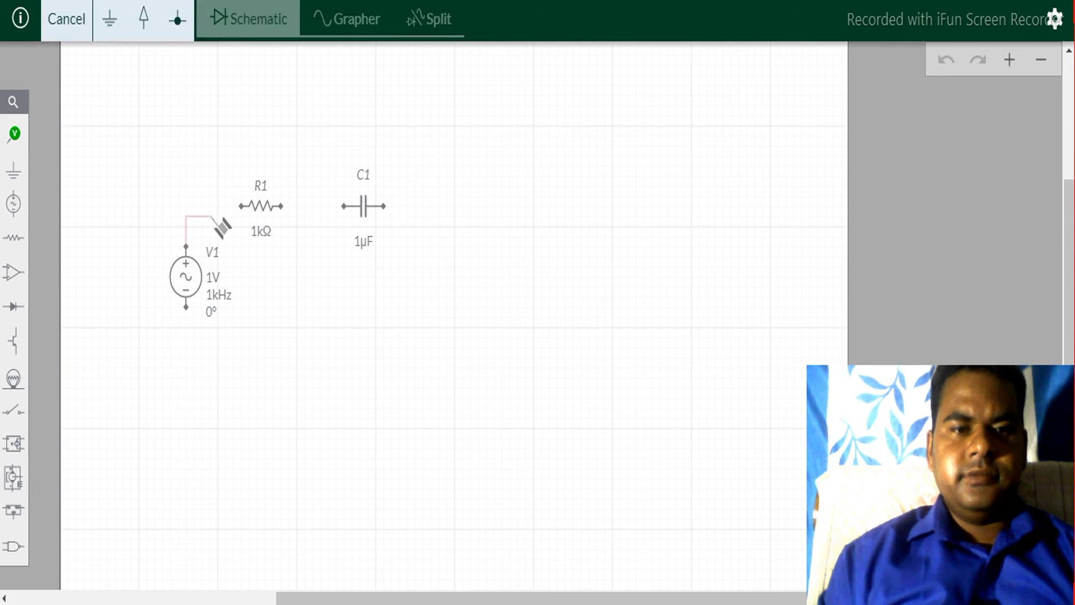
{"action": "left_click", "coordinate": [242, 205]}
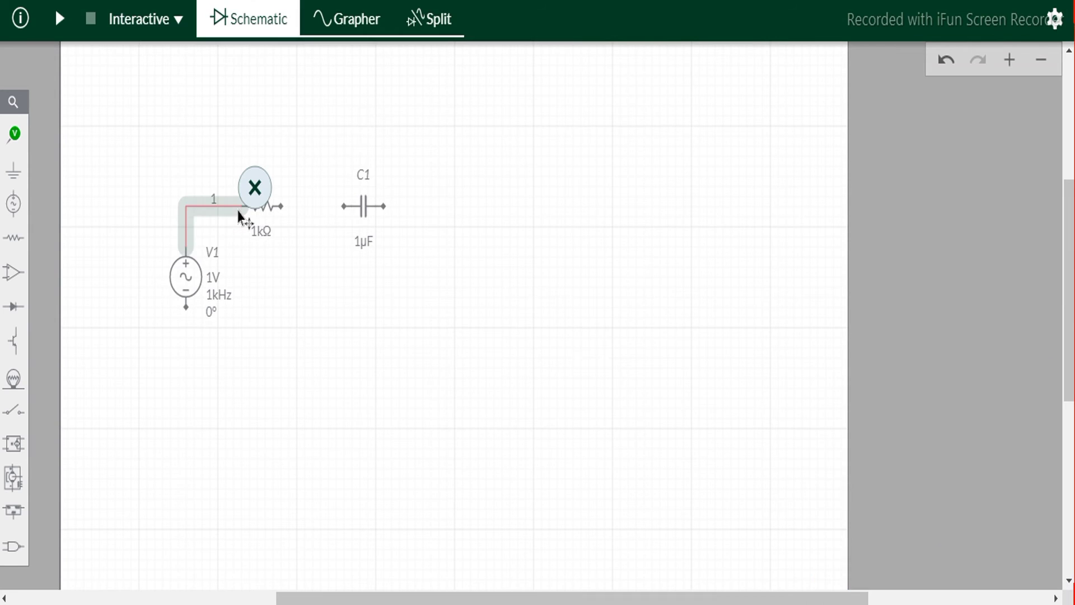
{"action": "left_click", "coordinate": [311, 365]}
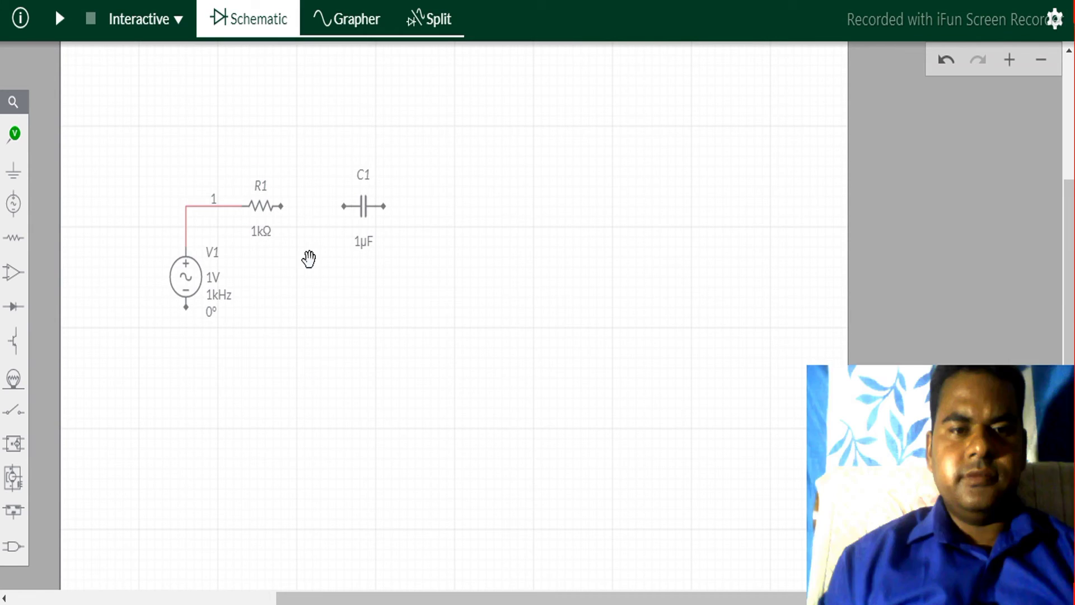
{"action": "left_click", "coordinate": [281, 206]}
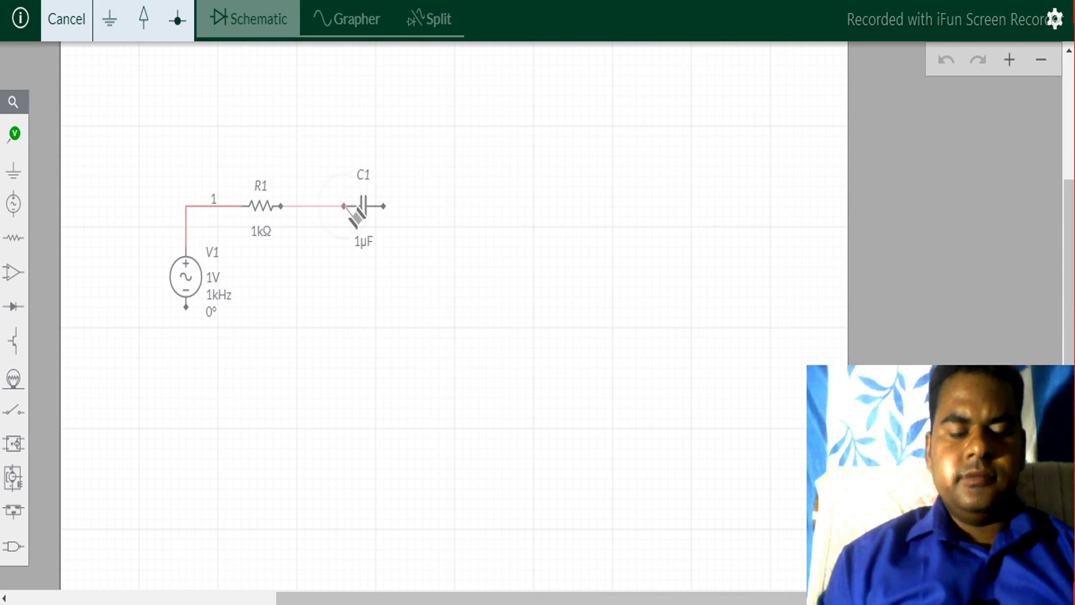
{"action": "left_click", "coordinate": [344, 207]}
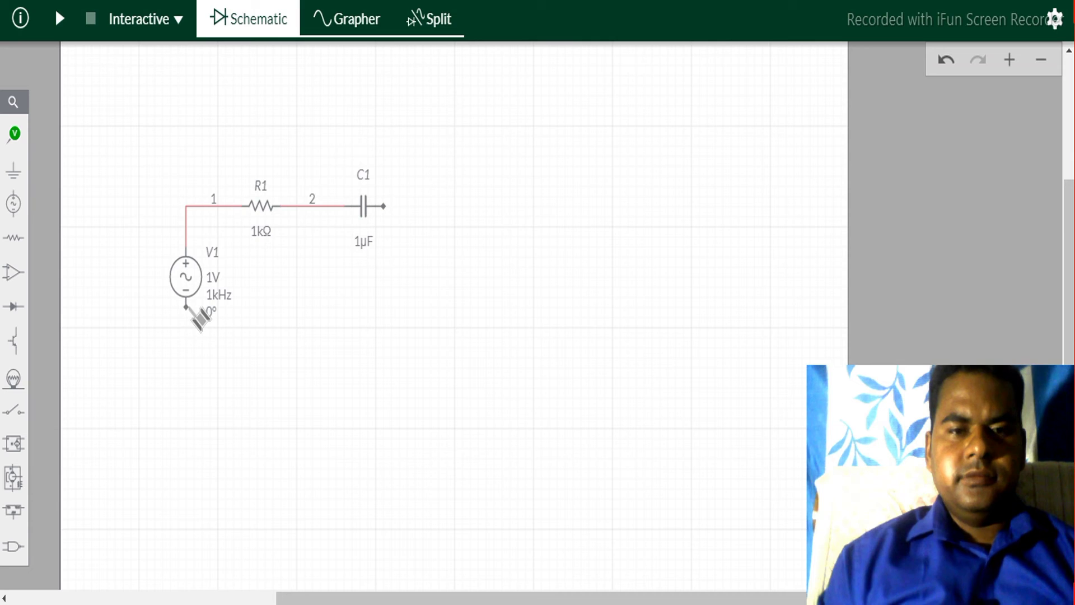
Wire the source's negative terminal to C1's free end, and move the return wire farther down and to the right.
{"action": "left_click", "coordinate": [186, 307]}
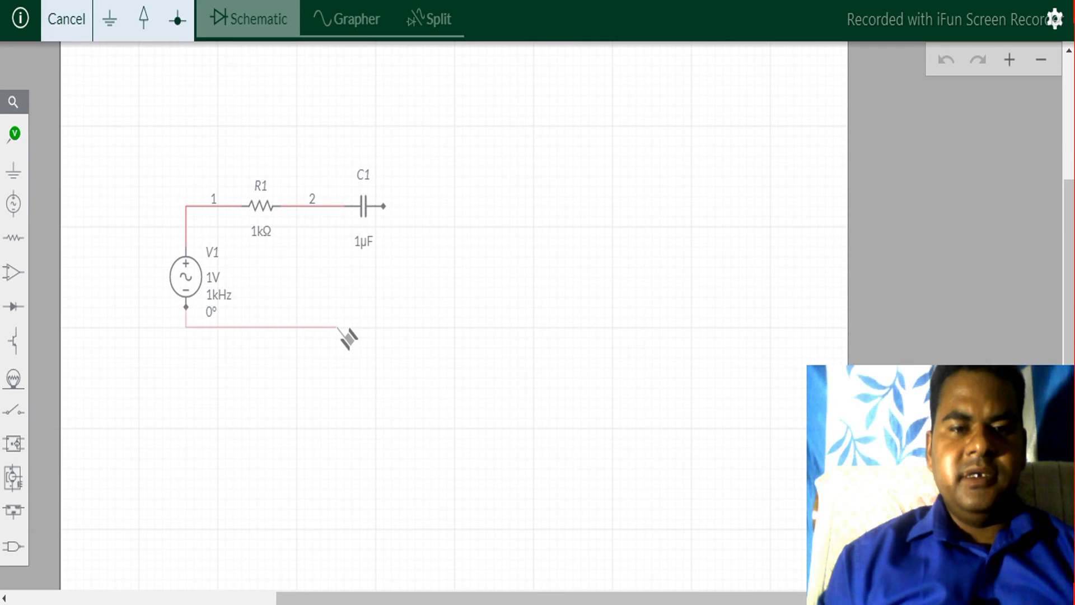
{"action": "left_click", "coordinate": [384, 206]}
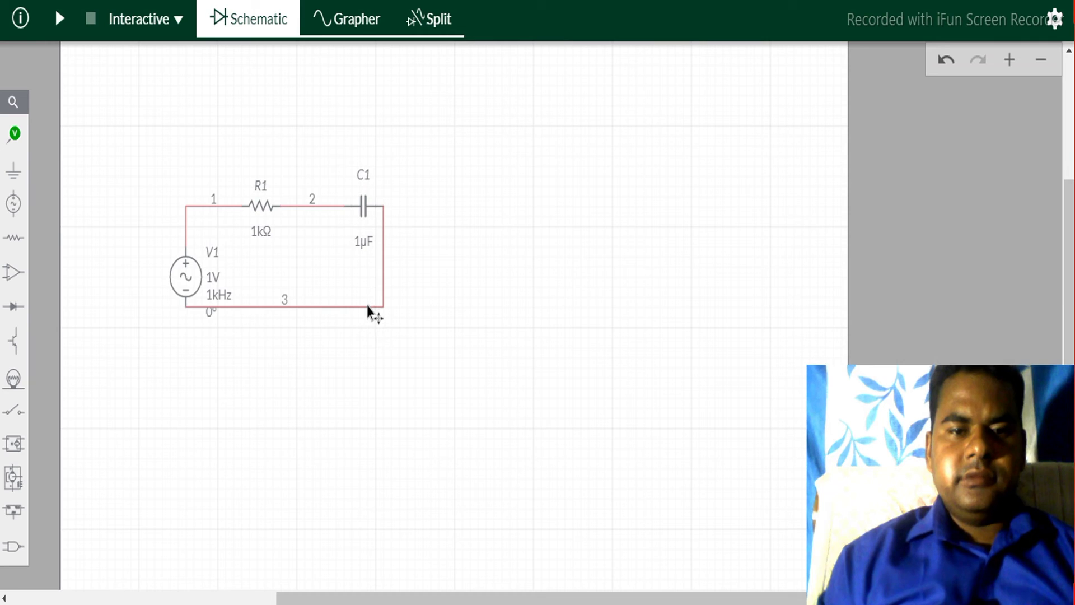
{"action": "left_click_drag", "start_coordinate": [375, 307], "coordinate": [380, 356]}
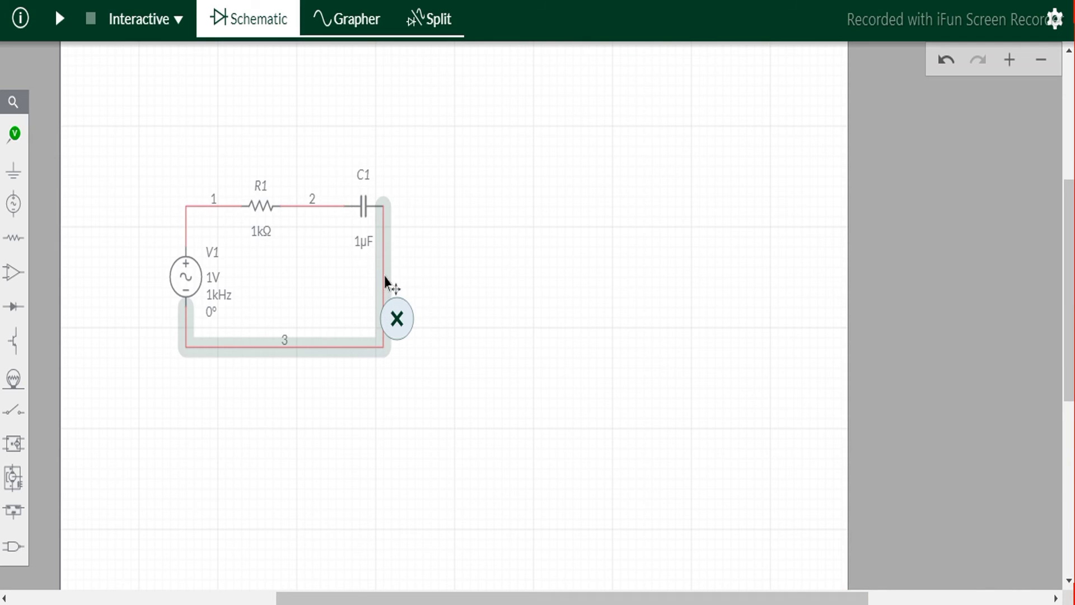
{"action": "left_click_drag", "start_coordinate": [393, 275], "coordinate": [415, 283]}
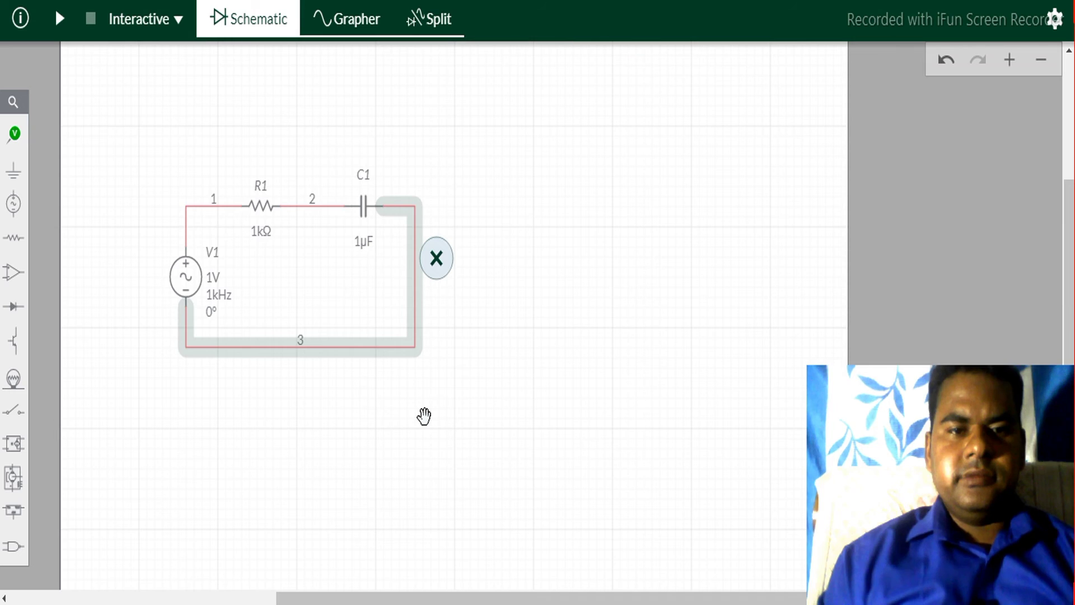
{"action": "left_click", "coordinate": [424, 416]}
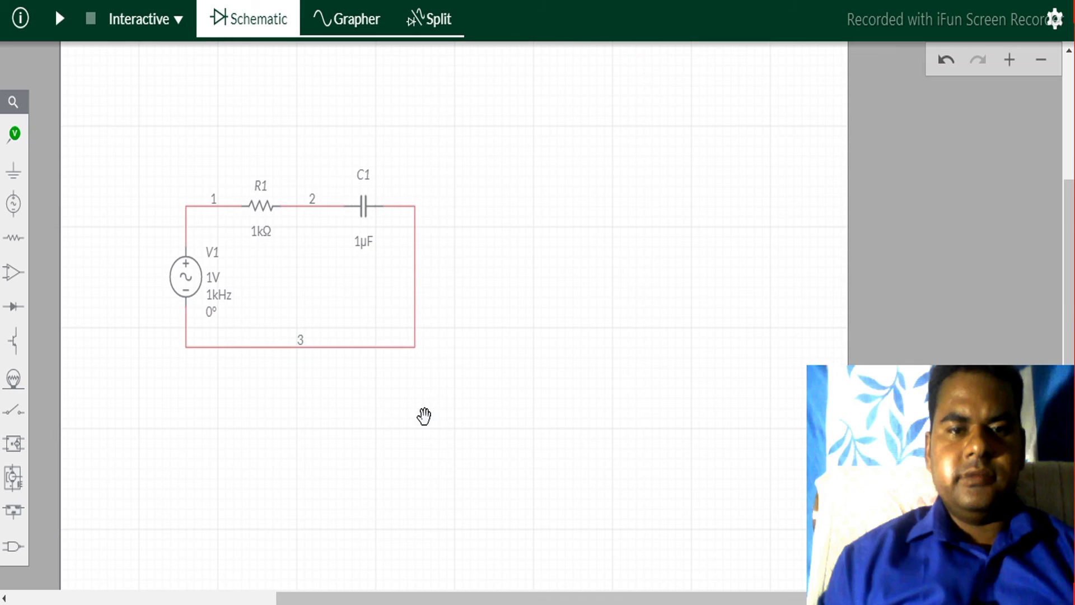
Set the resistance of R1 to 50 Ω.
{"action": "left_click", "coordinate": [264, 240]}
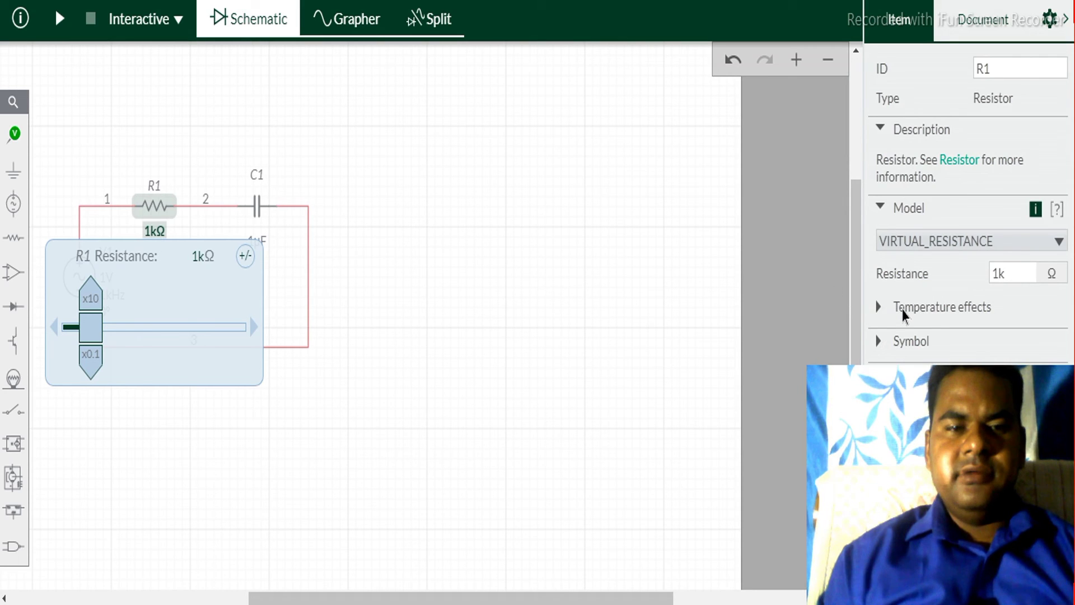
{"action": "left_click", "coordinate": [1011, 274]}
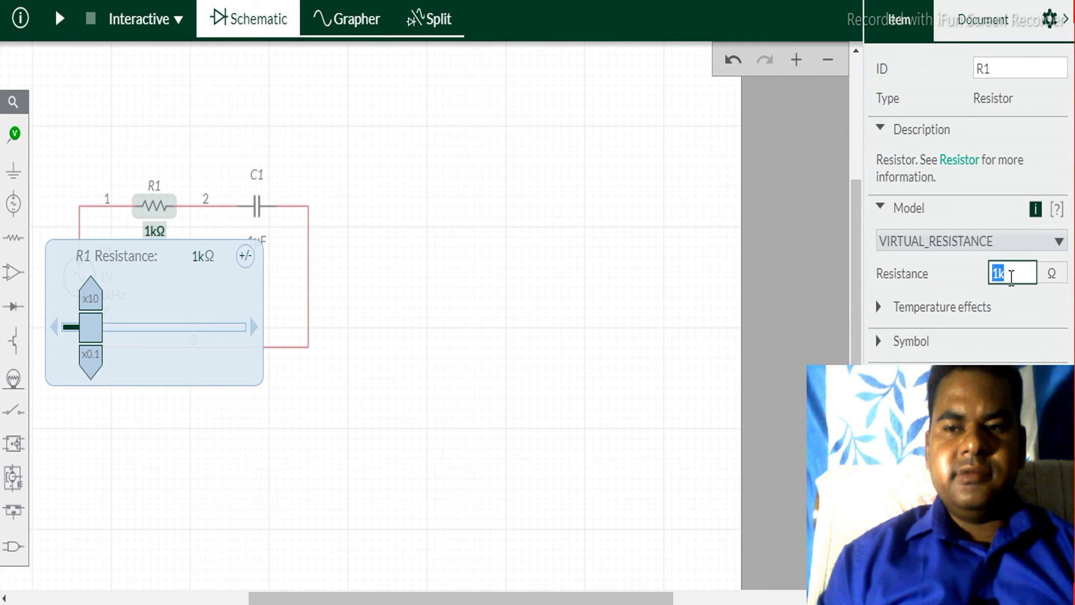
{"action": "type", "text": "50"}
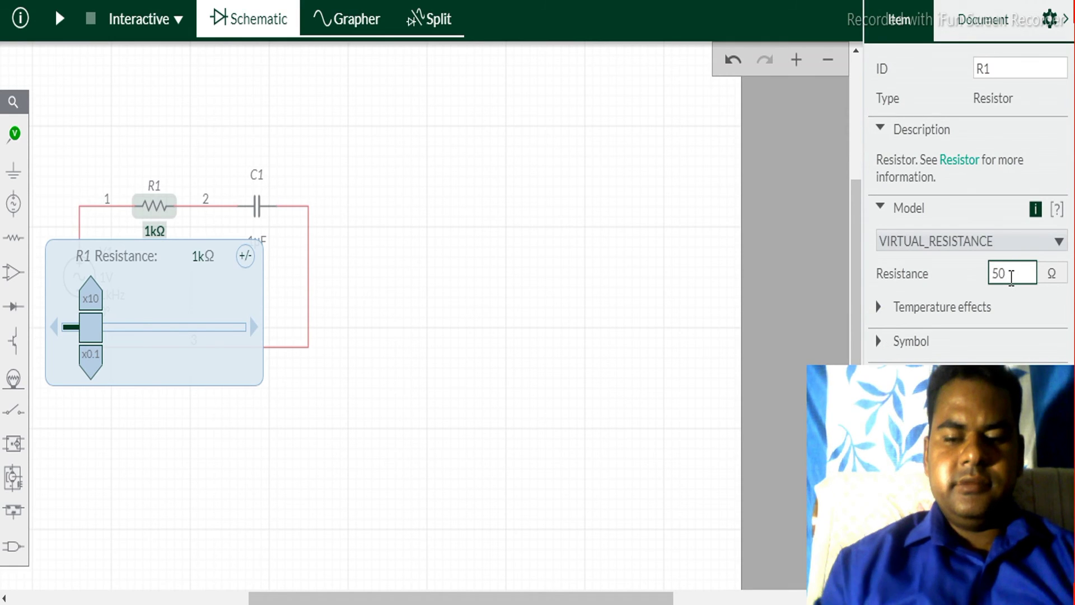
{"action": "key", "text": "Return"}
{"action": "left_click", "coordinate": [1063, 22]}
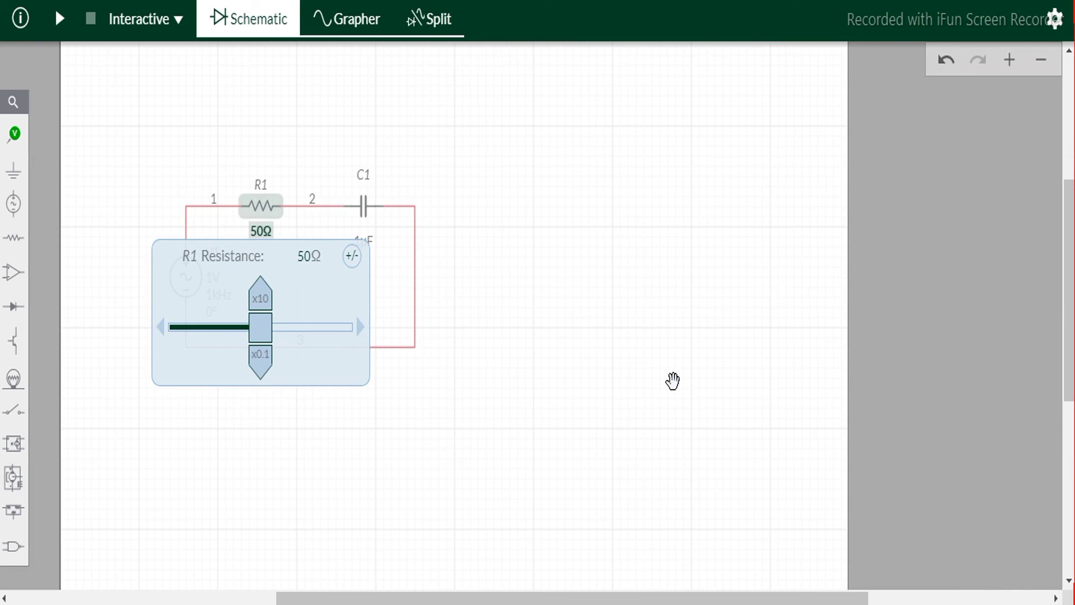
{"action": "left_click", "coordinate": [672, 380]}
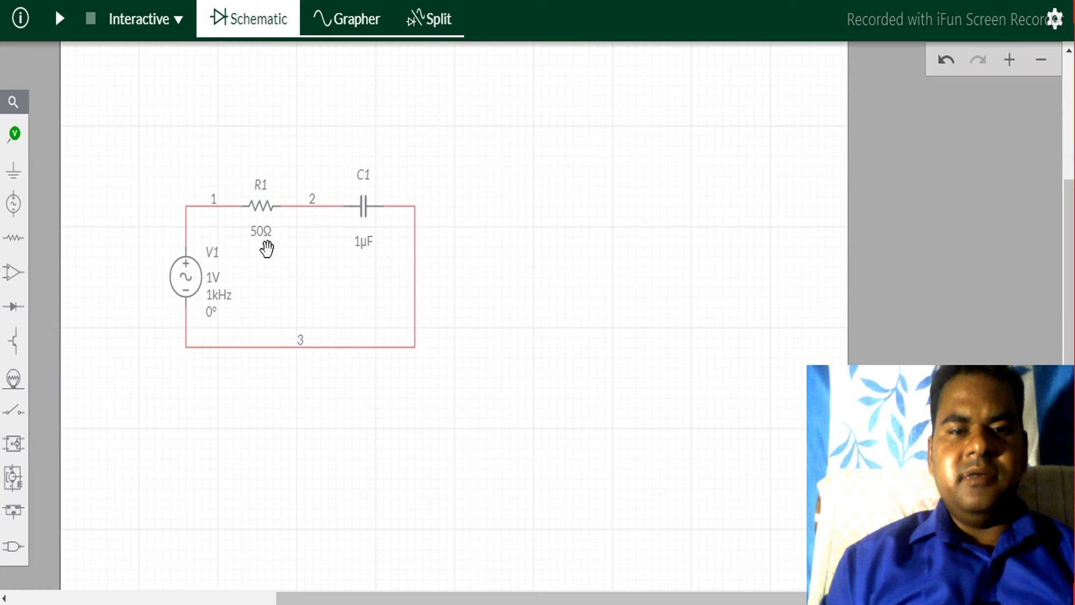
Set the capacitance of C1 to 10 µF.
{"action": "left_click", "coordinate": [365, 245]}
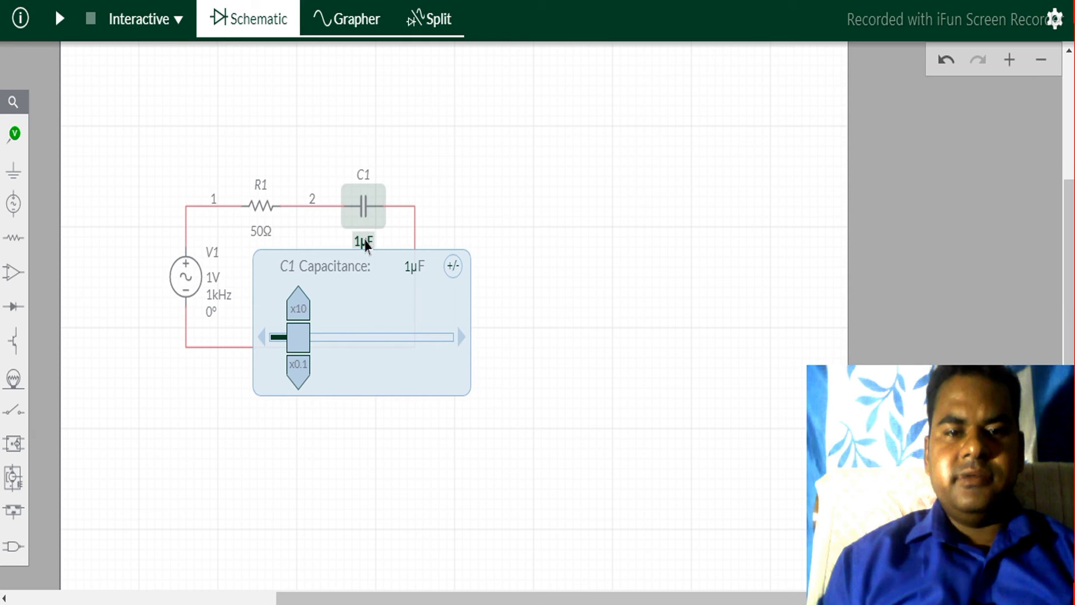
{"action": "left_click_drag", "start_coordinate": [298, 347], "coordinate": [499, 365]}
{"action": "left_click", "coordinate": [498, 365]}
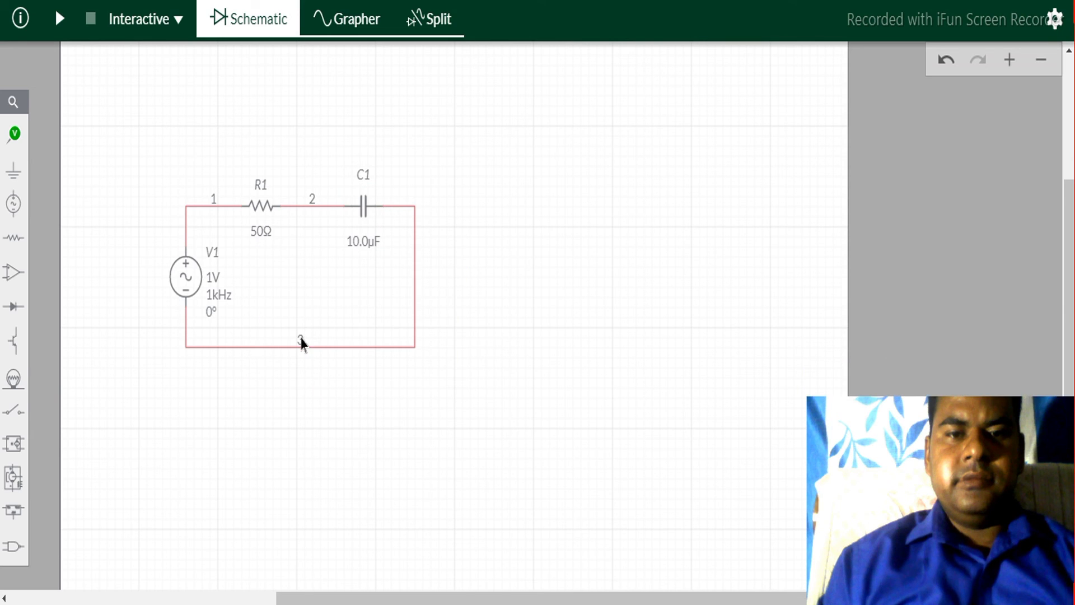
Set the AC source's peak voltage to 20 V and attach a ground to the middle of the bottom wire.
{"action": "left_click", "coordinate": [213, 278]}
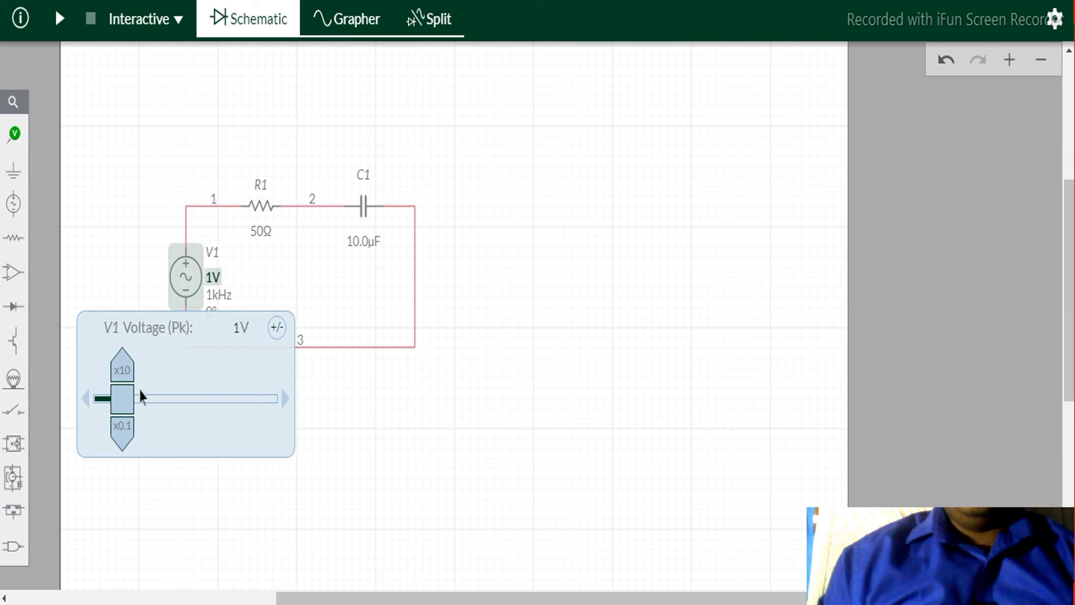
{"action": "left_click", "coordinate": [190, 580]}
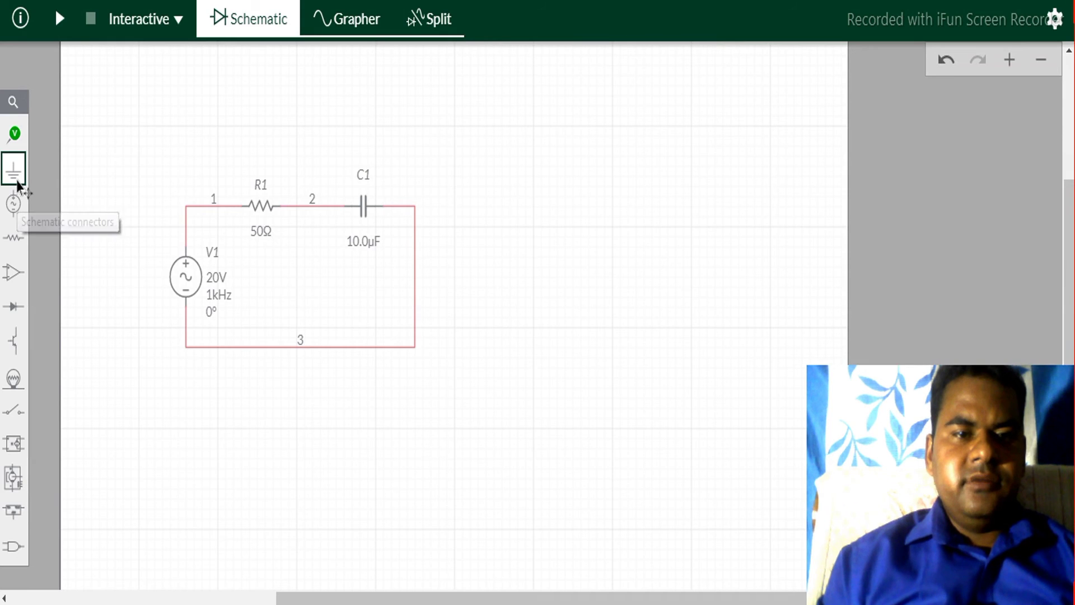
{"action": "left_click", "coordinate": [17, 181]}
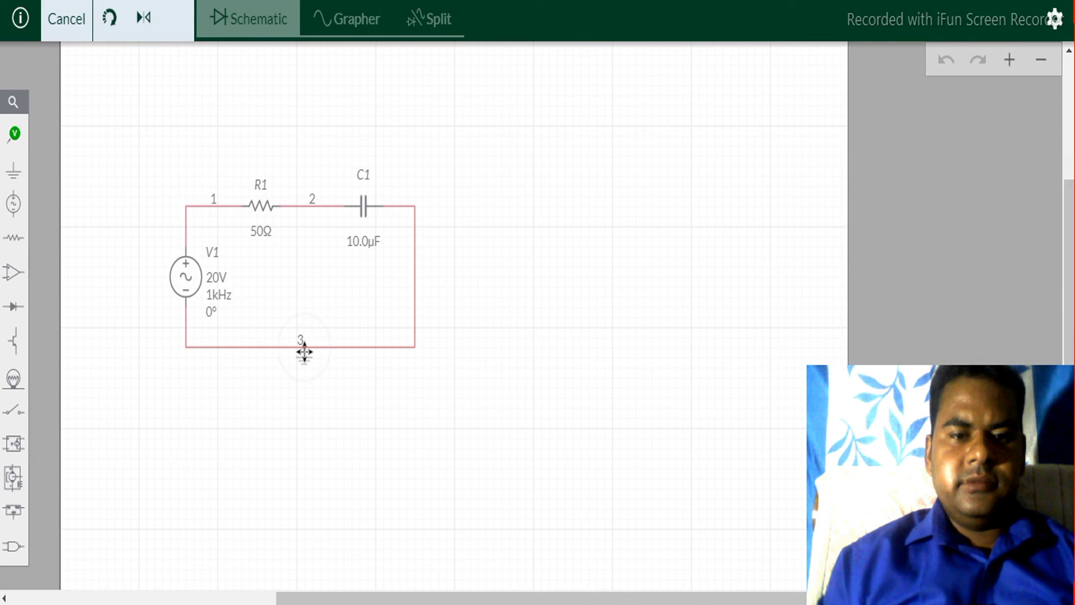
{"action": "left_click", "coordinate": [304, 352]}
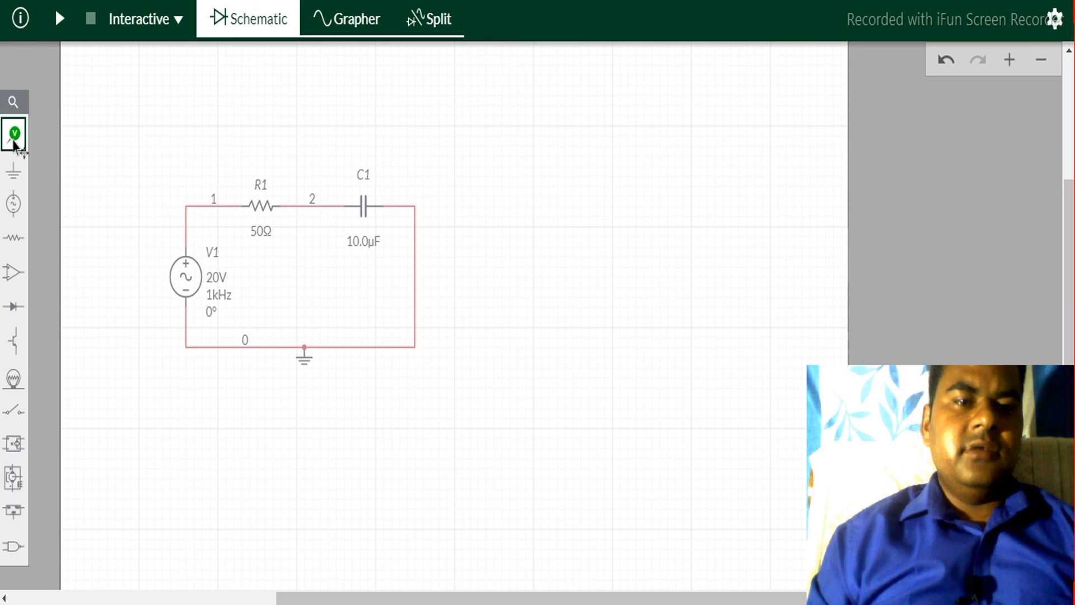
Place four voltage probes on the top wire, one on each side of R1 and one on each side of C1.
{"action": "left_click", "coordinate": [14, 143]}
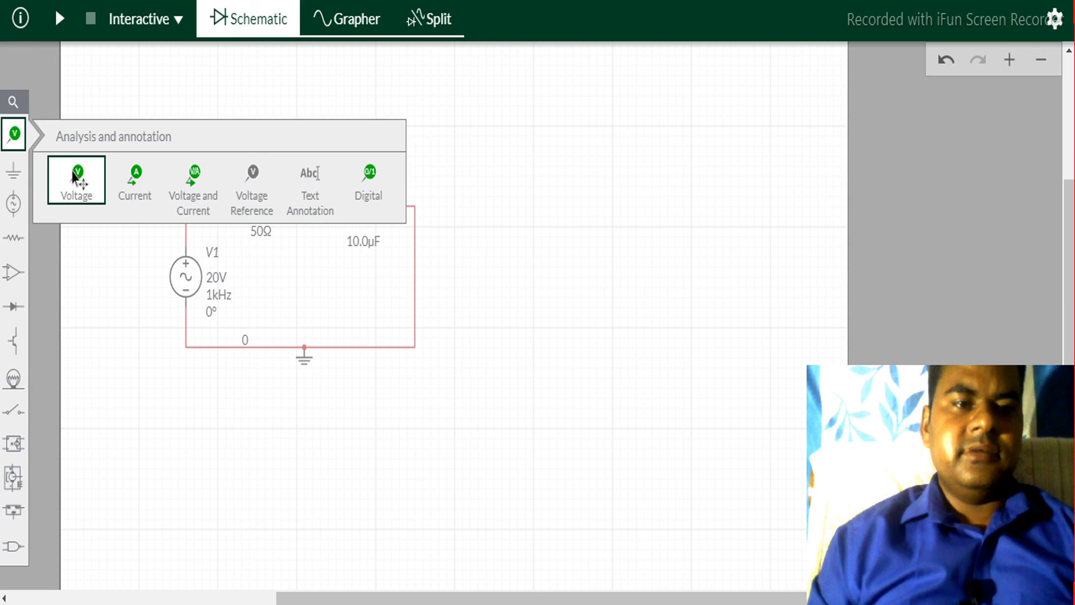
{"action": "left_click", "coordinate": [72, 174]}
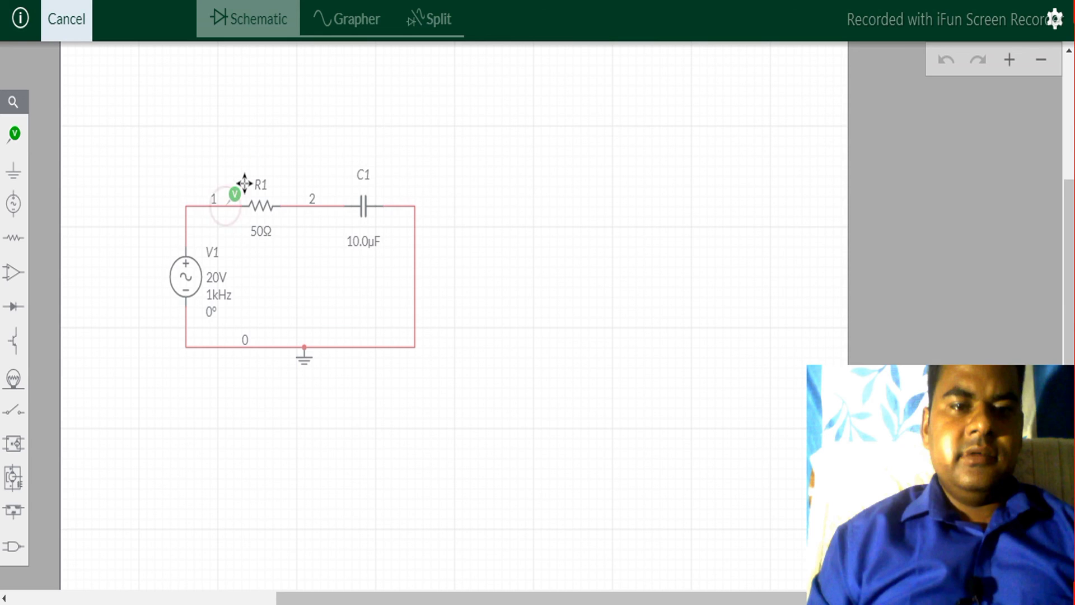
{"action": "left_click", "coordinate": [244, 184]}
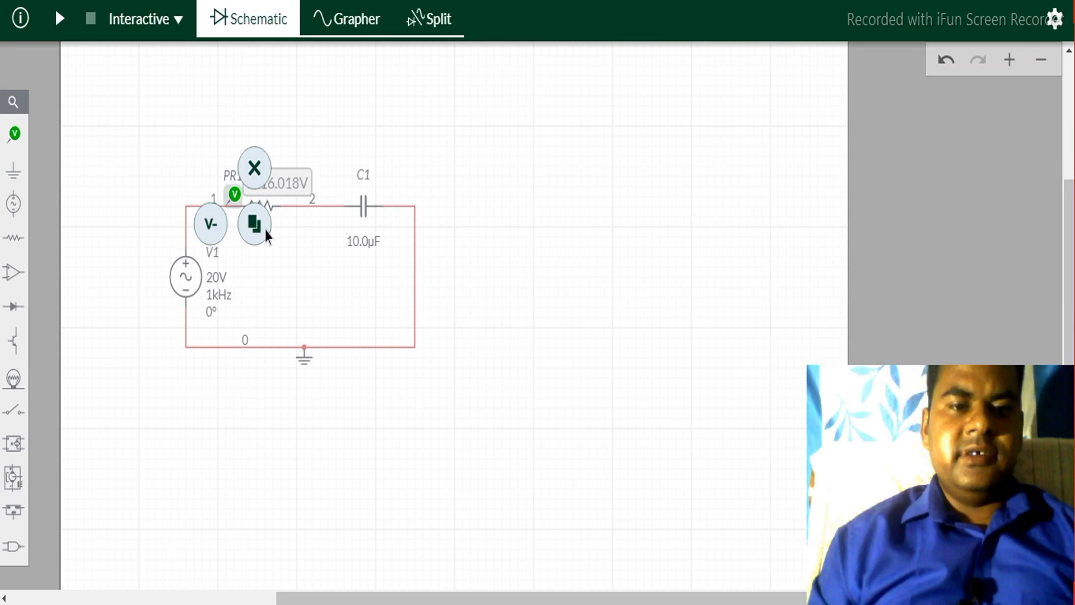
{"action": "left_click", "coordinate": [265, 233]}
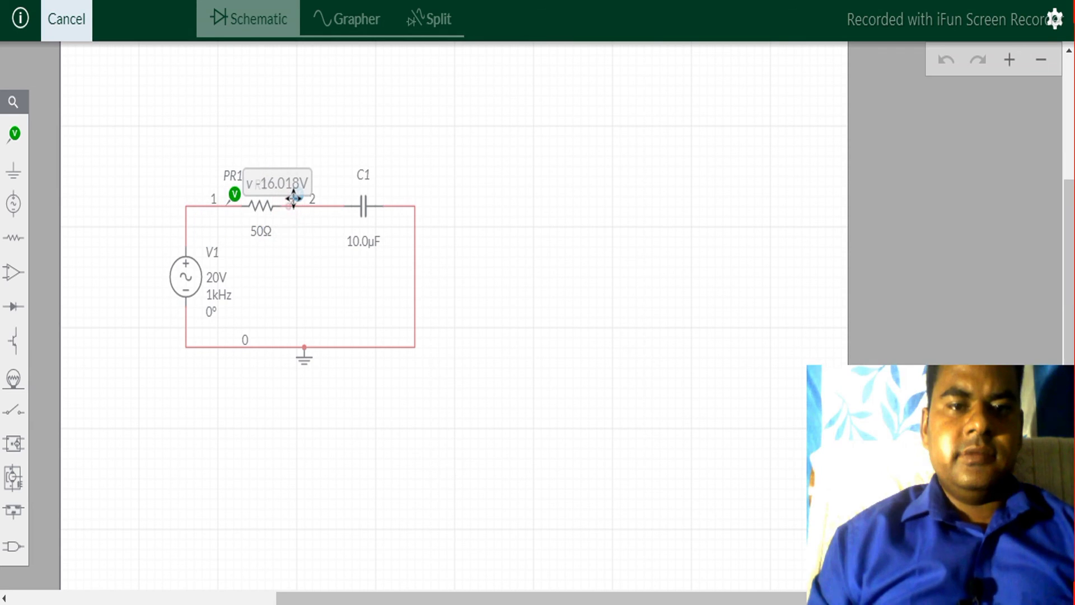
{"action": "left_click", "coordinate": [293, 199]}
{"action": "left_click", "coordinate": [13, 133]}
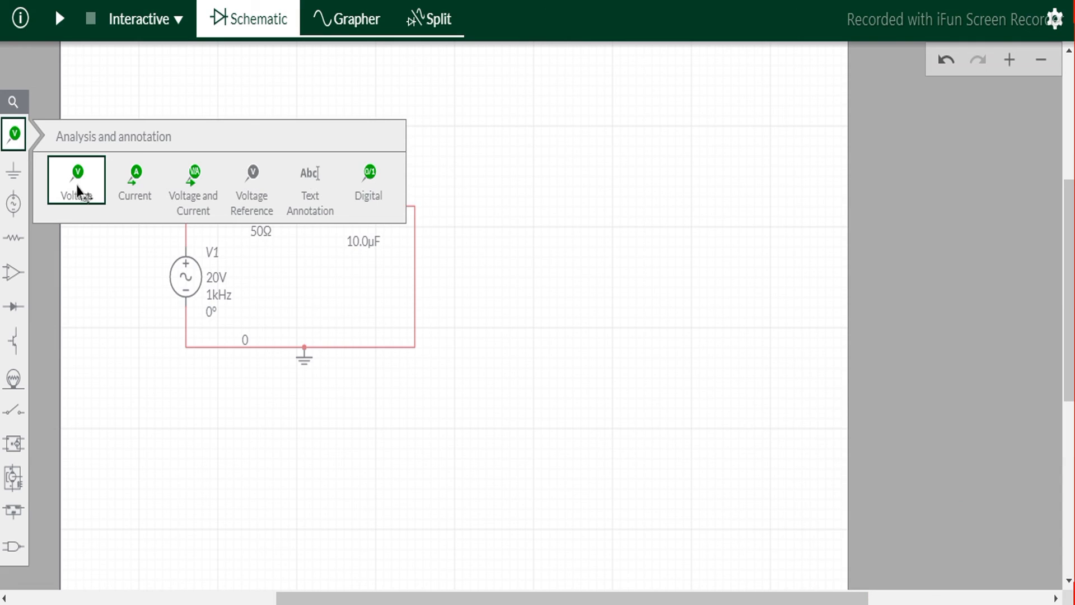
{"action": "left_click", "coordinate": [354, 194]}
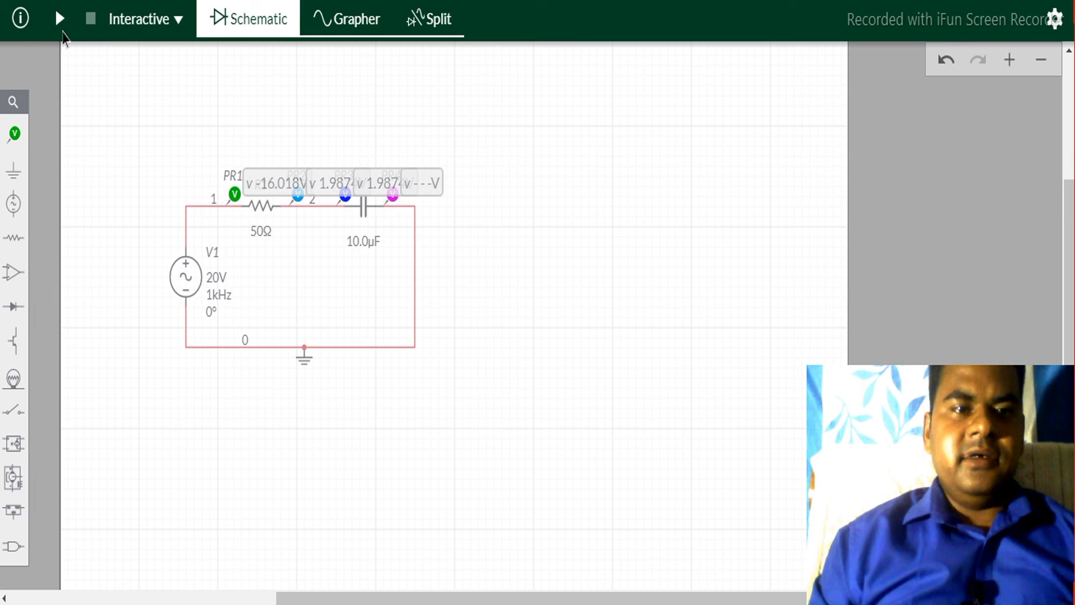
Run and pause the interactive simulation, viewing the probe waveforms beside the schematic and in the full grapher view.
{"action": "left_click", "coordinate": [60, 18]}
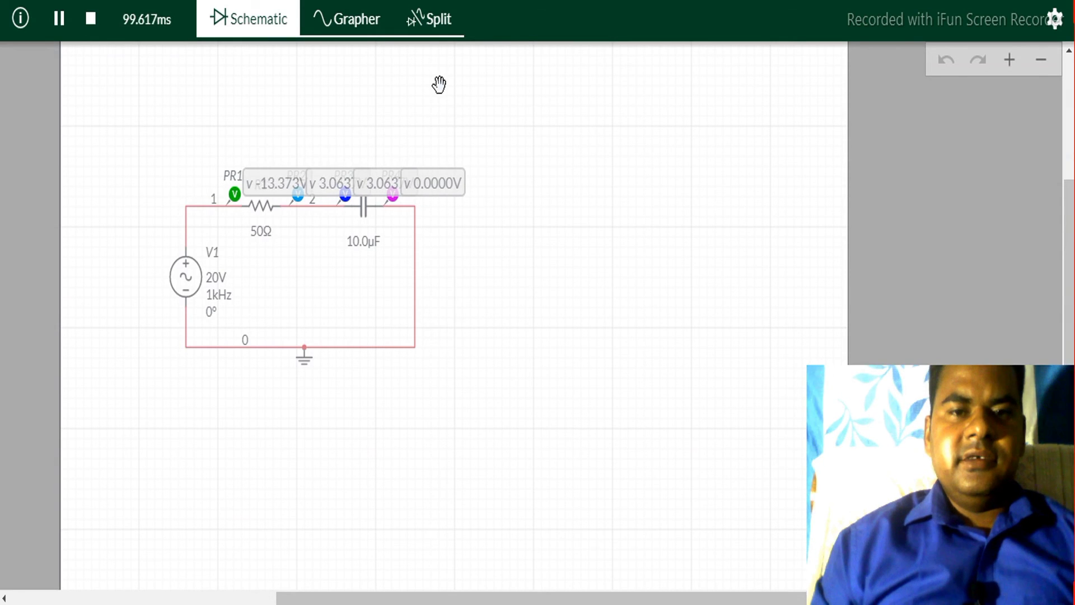
{"action": "left_click", "coordinate": [436, 22]}
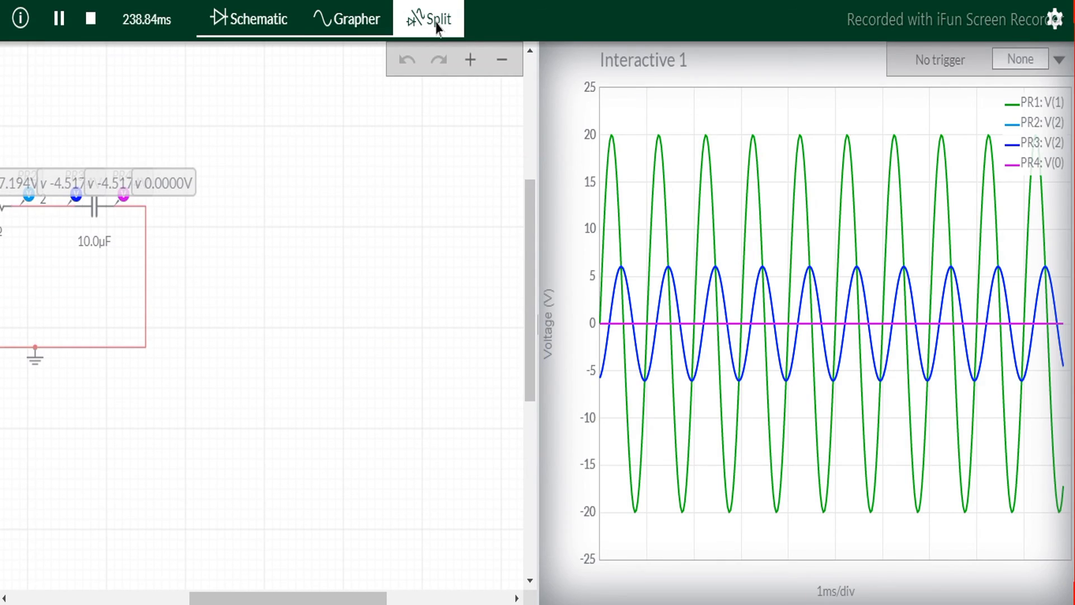
{"action": "left_click_drag", "start_coordinate": [115, 338], "coordinate": [310, 343]}
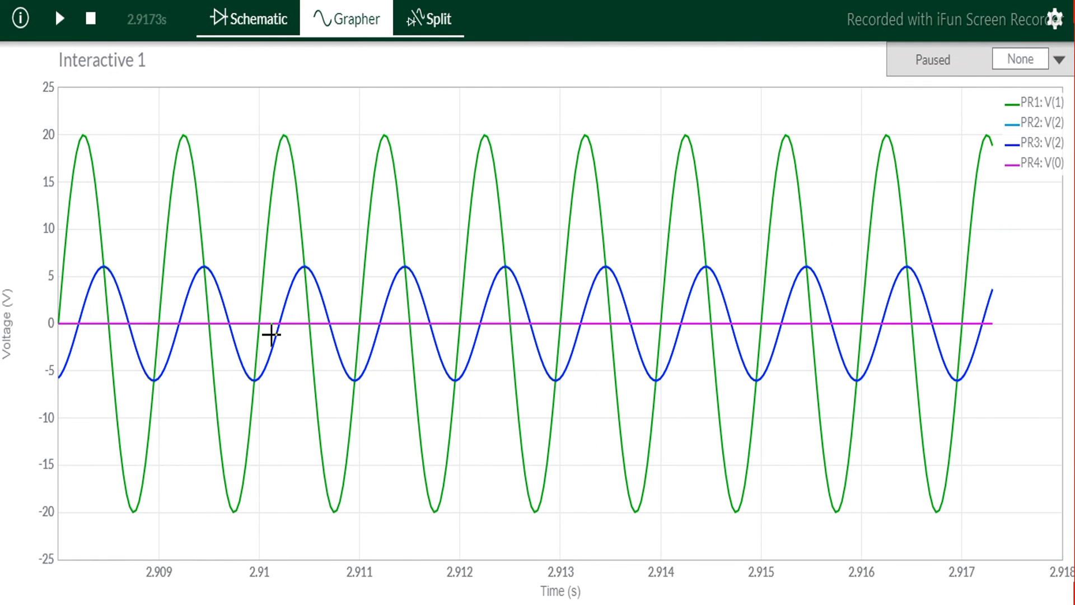
Examine the peak voltages and phase shift of the source and capacitor waveforms in the grapher, and return to the schematic.
{"action": "mouse_move", "coordinate": [227, 474]}
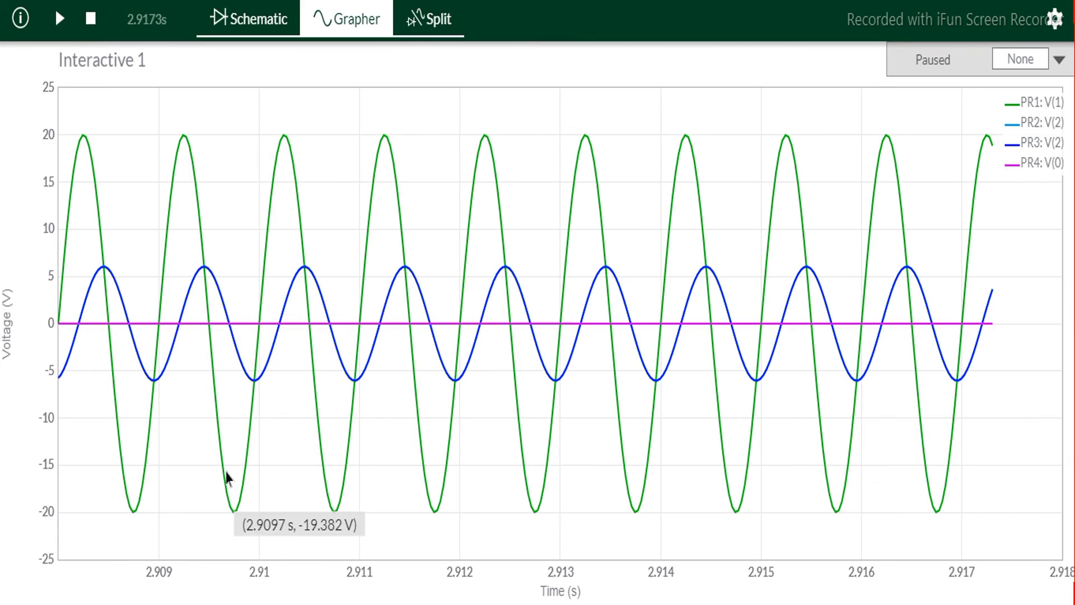
{"action": "mouse_move", "coordinate": [195, 186]}
{"action": "mouse_move", "coordinate": [184, 137]}
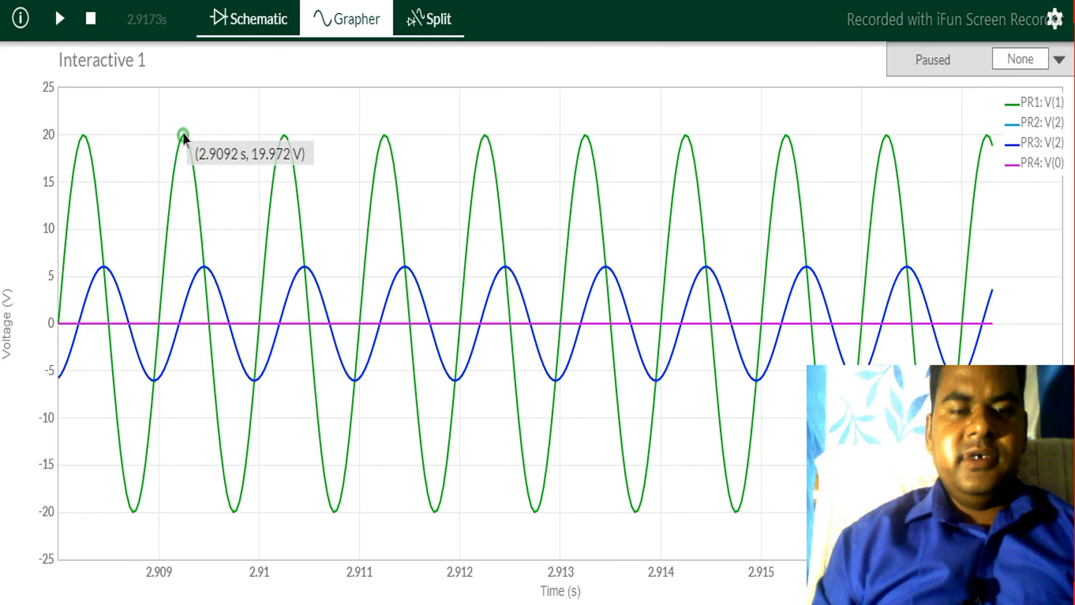
{"action": "mouse_move", "coordinate": [290, 302]}
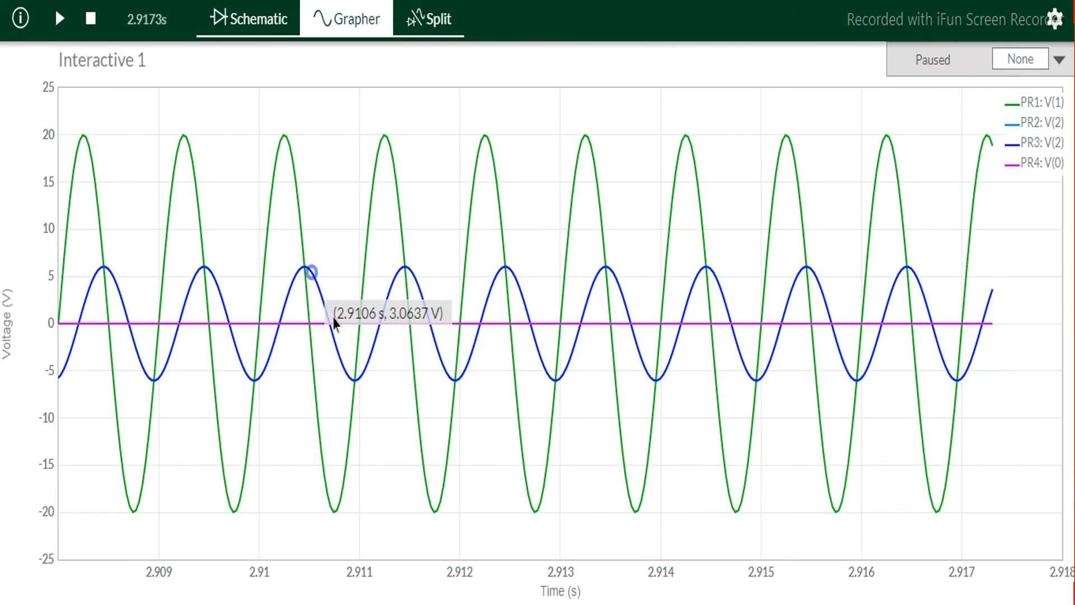
{"action": "mouse_move", "coordinate": [400, 275]}
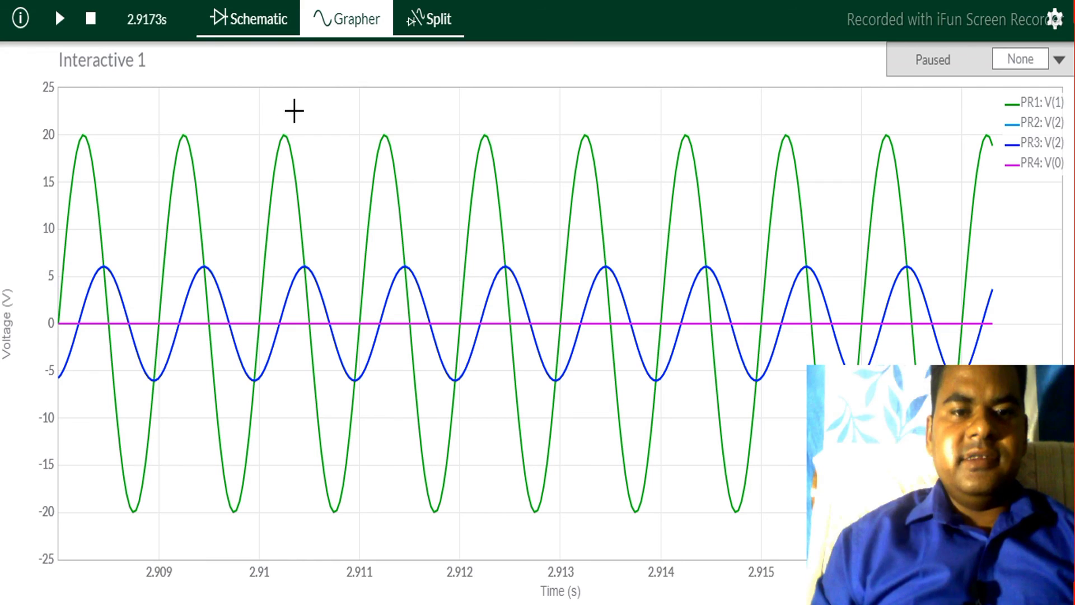
{"action": "mouse_move", "coordinate": [283, 138]}
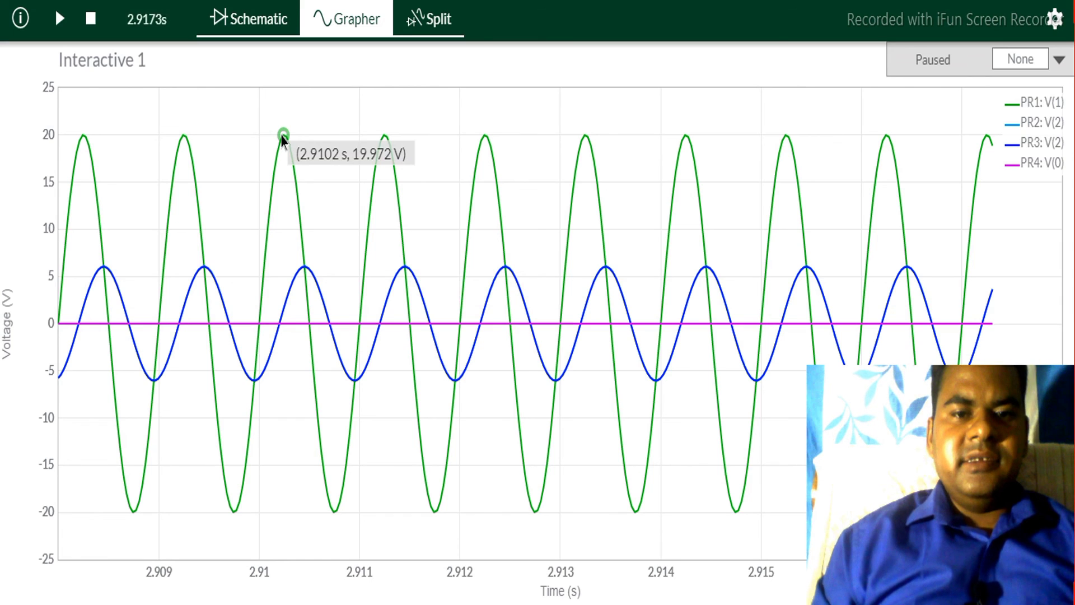
{"action": "mouse_move", "coordinate": [305, 264]}
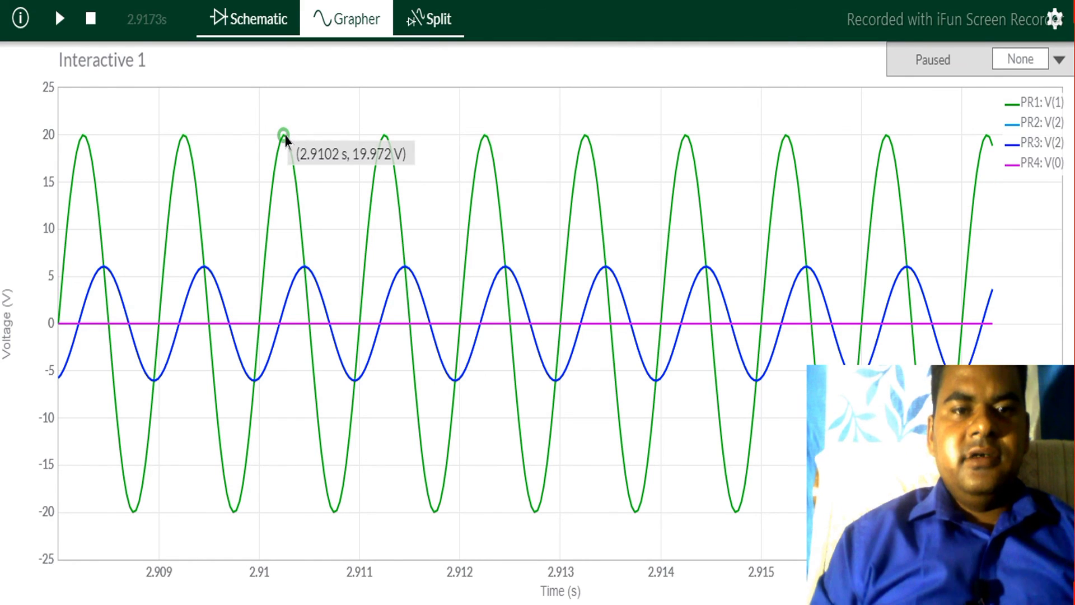
{"action": "left_click", "coordinate": [265, 27]}
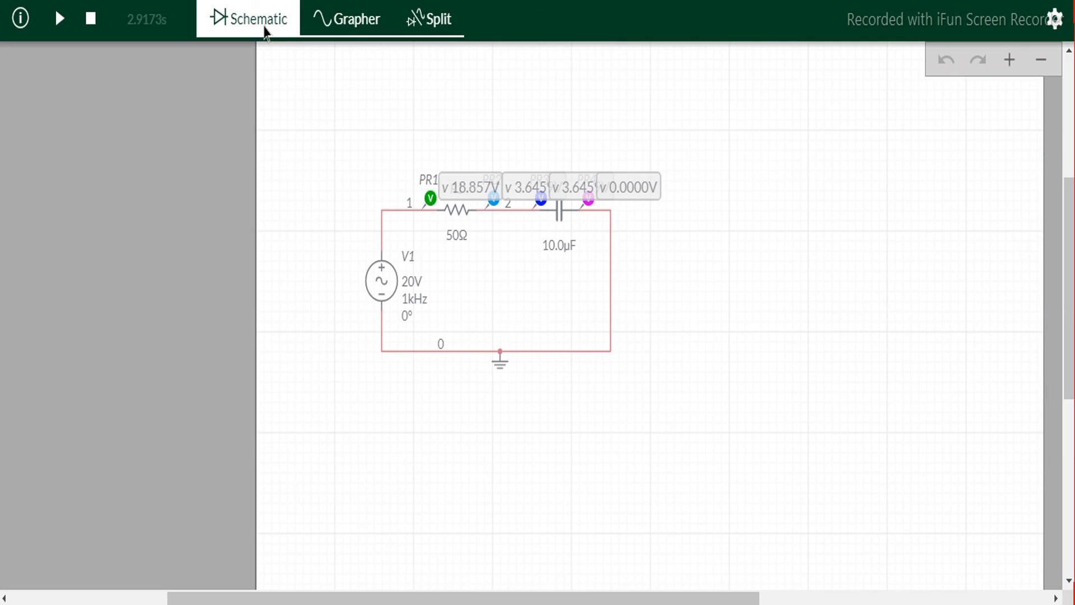